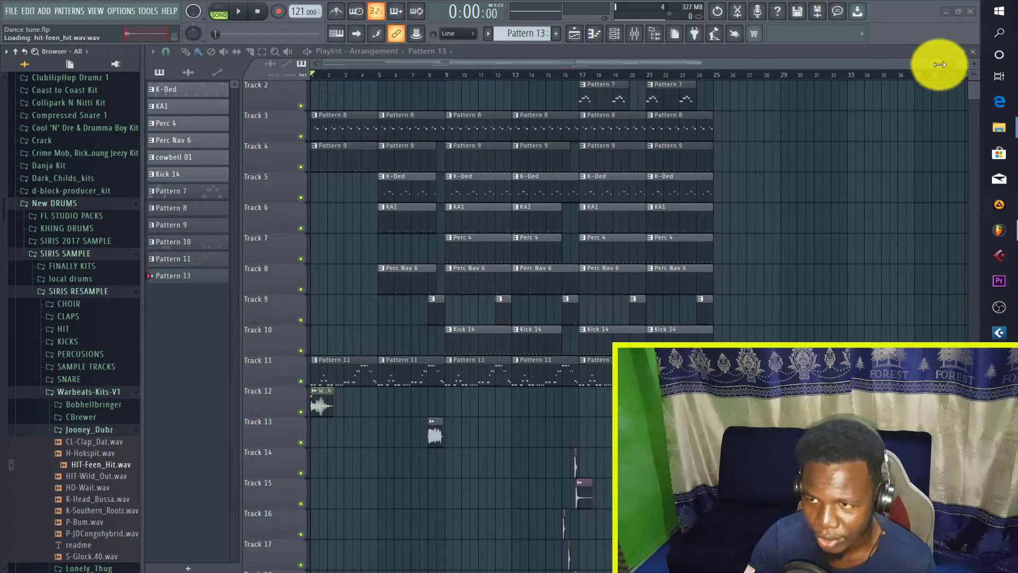
Open Pattern 8's Xpand!2 melody in the piano roll, zoomed out to its four-bar G5 pattern, and play it
drag(939, 64, 734, 62)
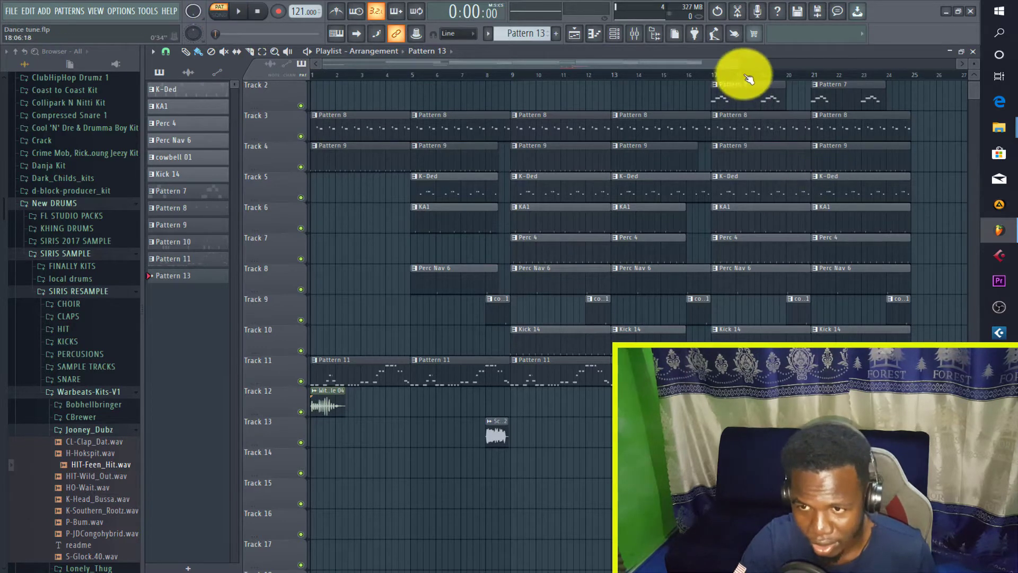
drag(739, 64, 841, 75)
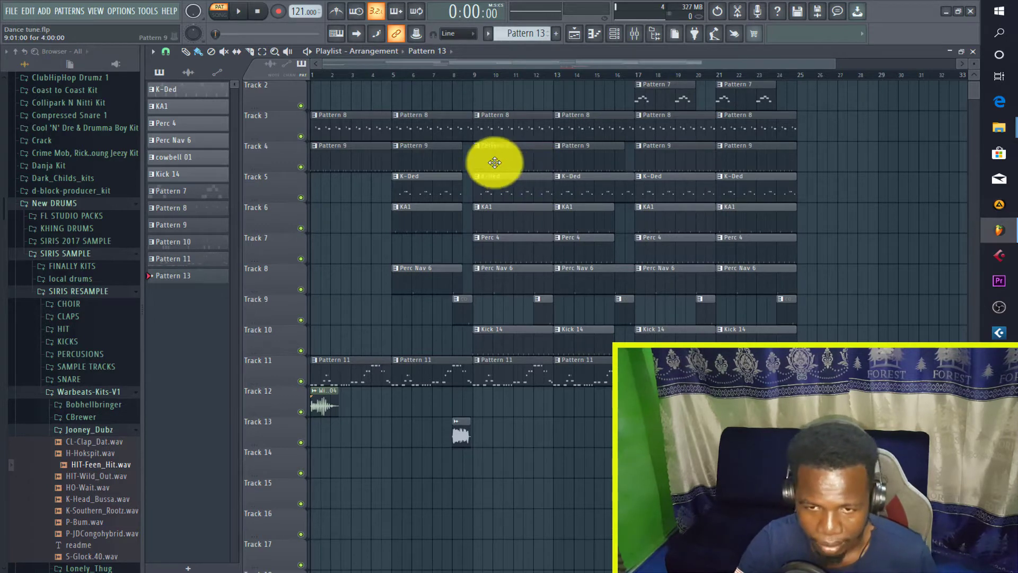
double_click(345, 128)
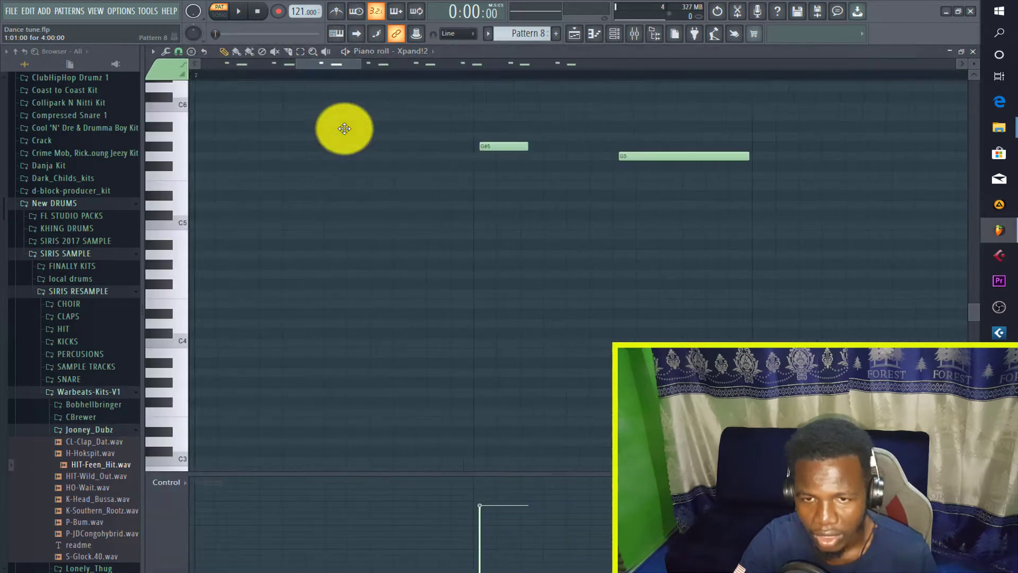
scroll(465, 209, up, 5)
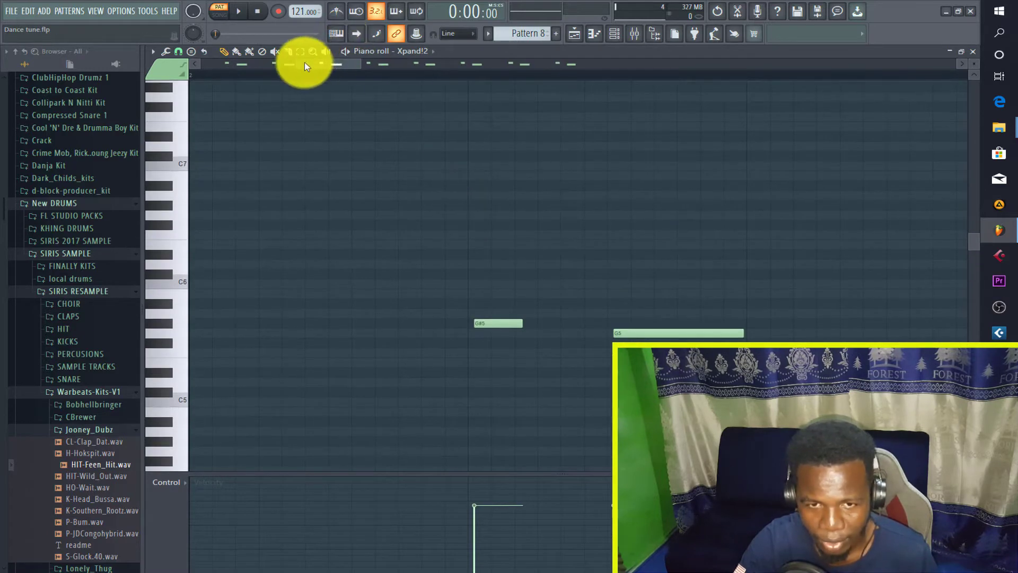
drag(295, 63, 154, 68)
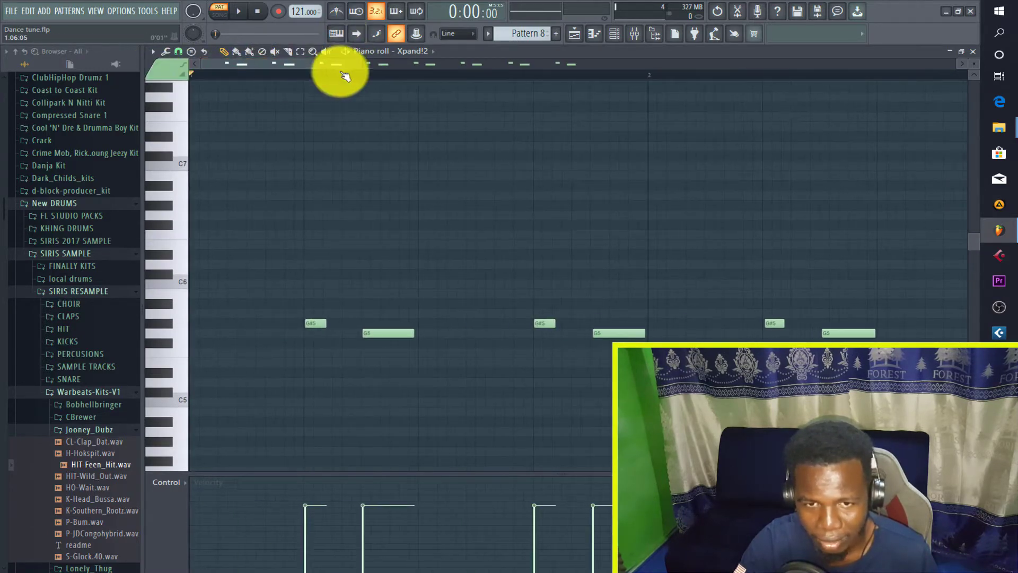
drag(359, 63, 909, 144)
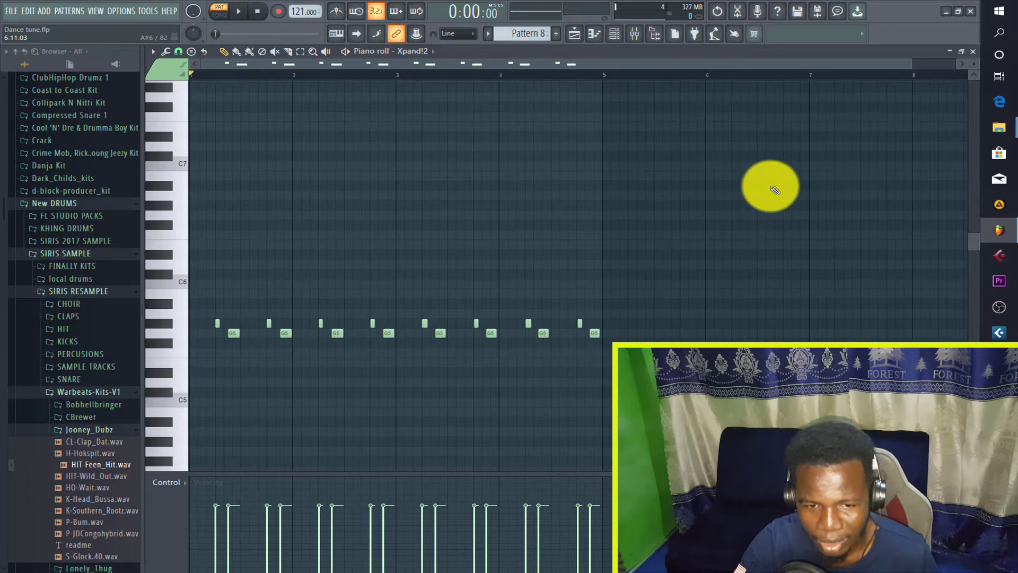
scroll(772, 182, down, 3)
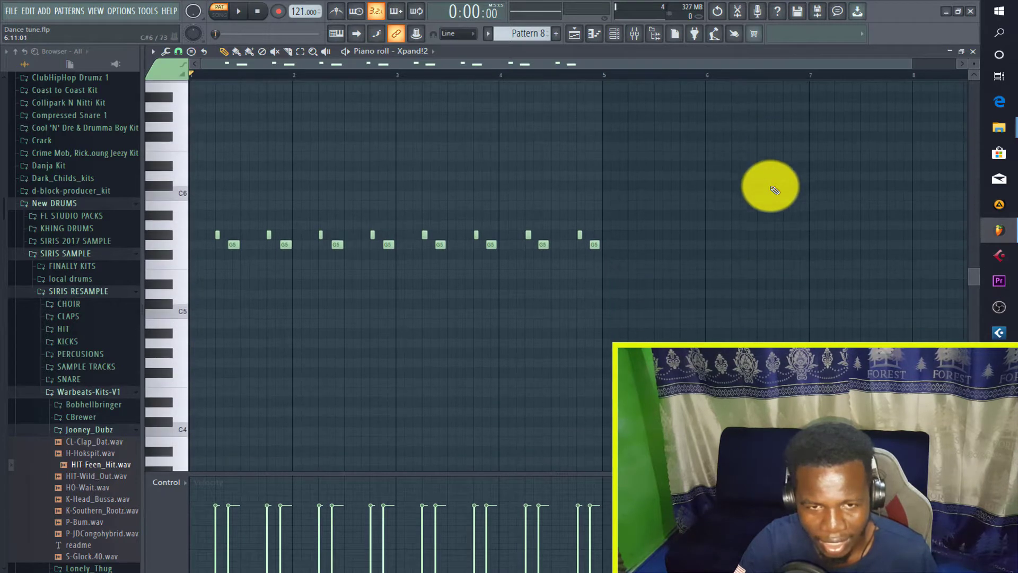
click(244, 12)
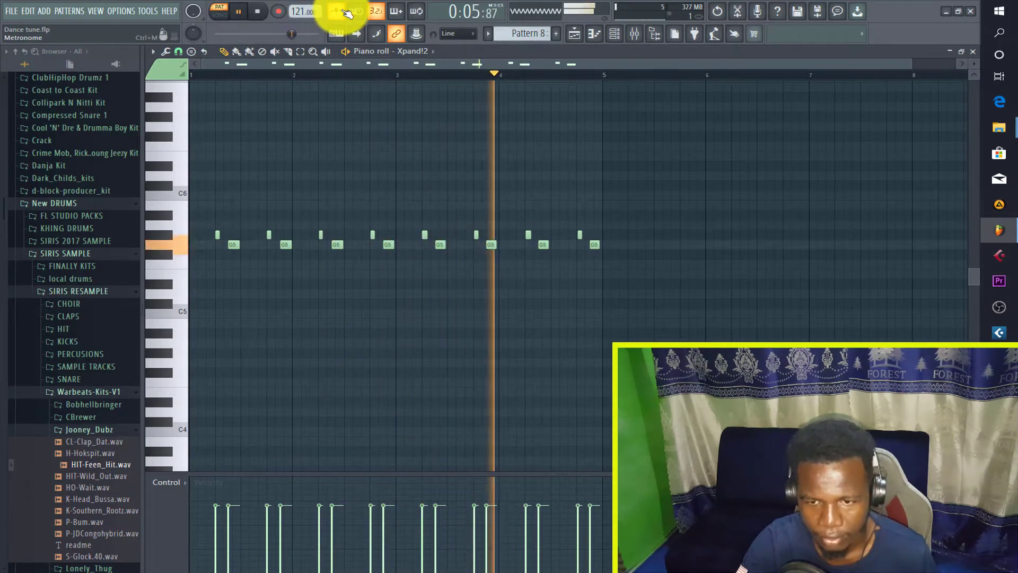
scroll(683, 207, up, 1)
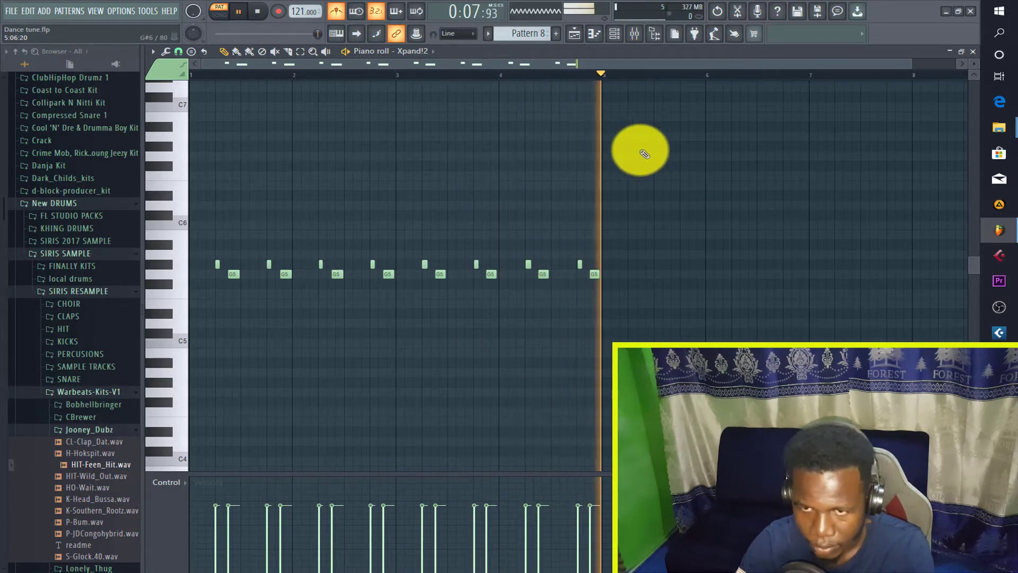
Stop playback and inspect the Fruity parametric EQ 2 on Xpand!2's mixer insert 24
key(space)
click(636, 35)
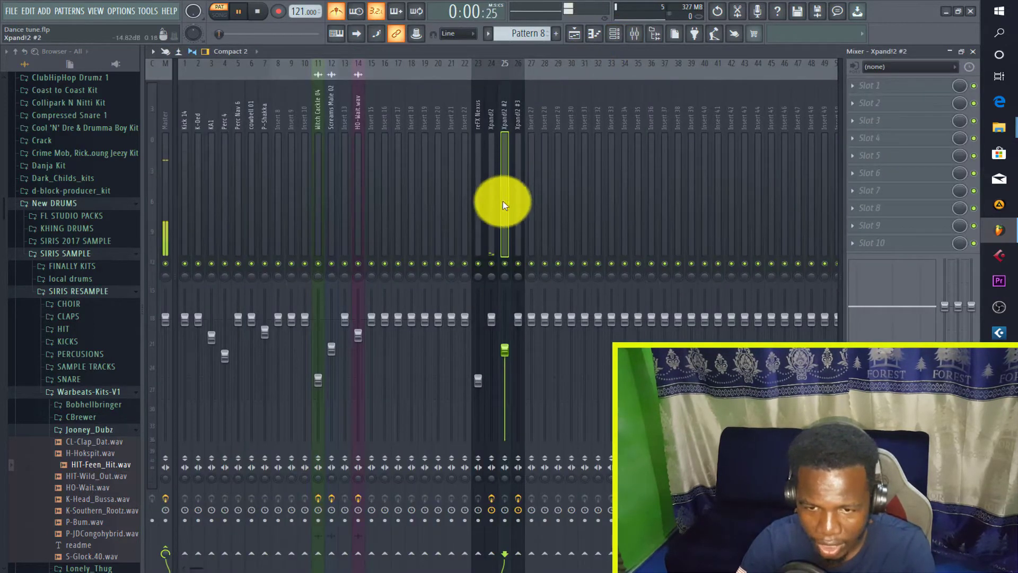
click(494, 222)
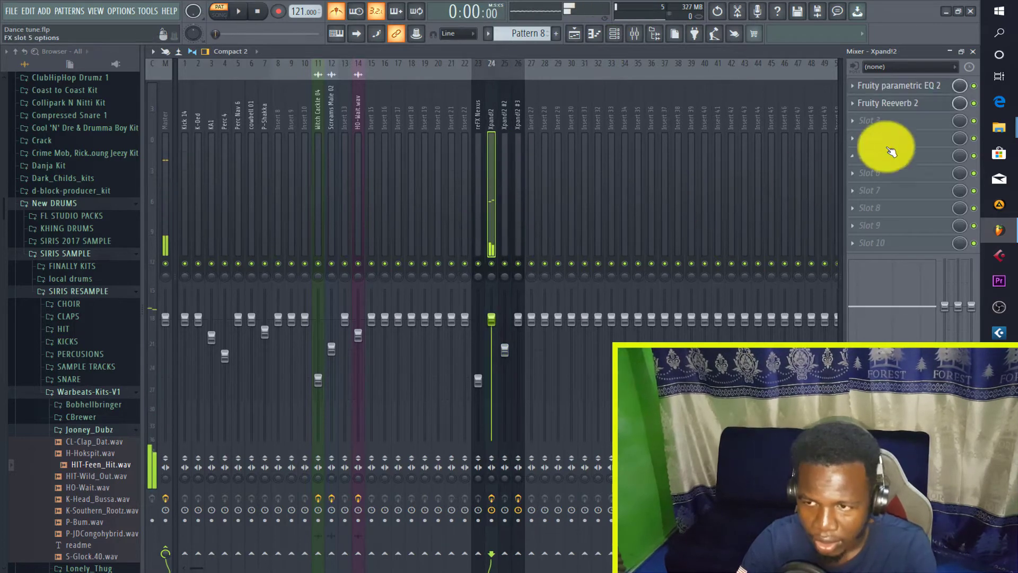
key(space)
click(909, 86)
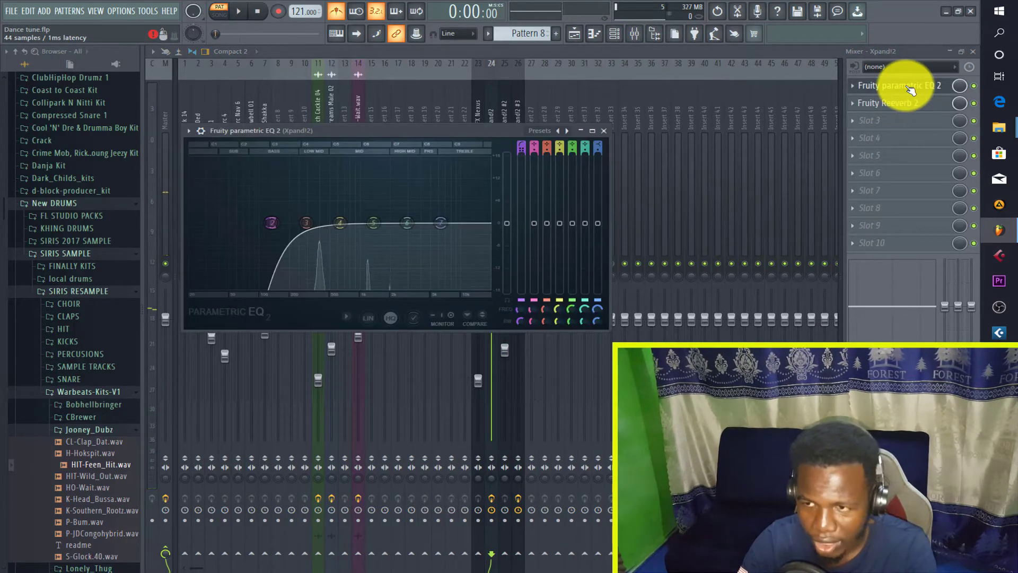
click(910, 87)
Check the Fruity Reeverb 2 settings, then close the mixer and piano roll
click(909, 104)
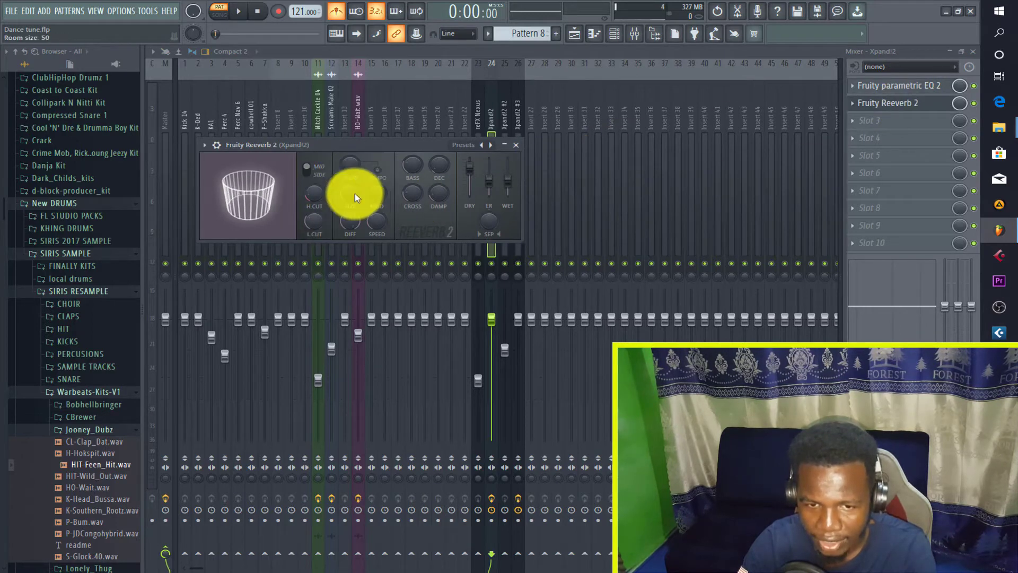
click(517, 145)
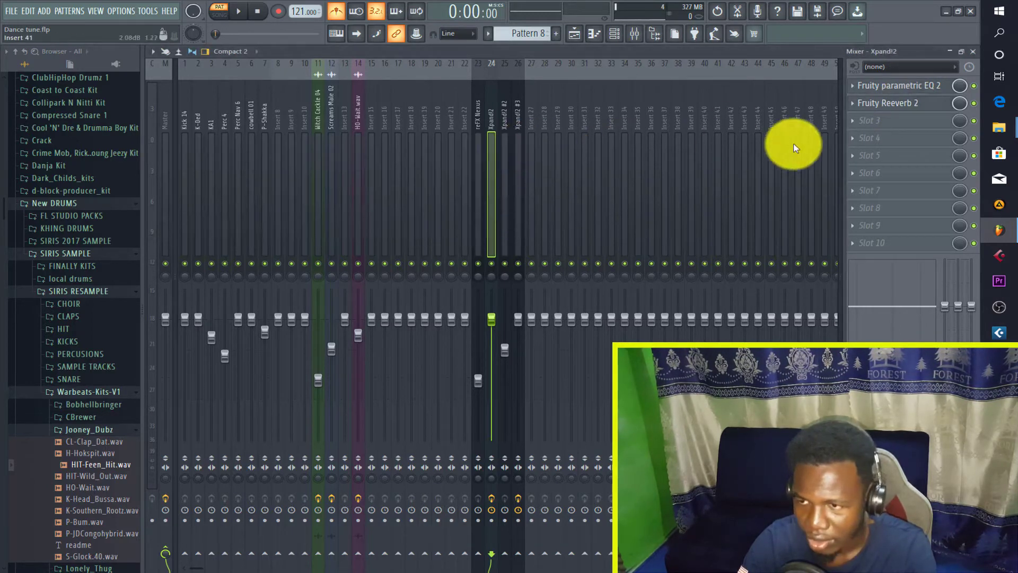
click(973, 52)
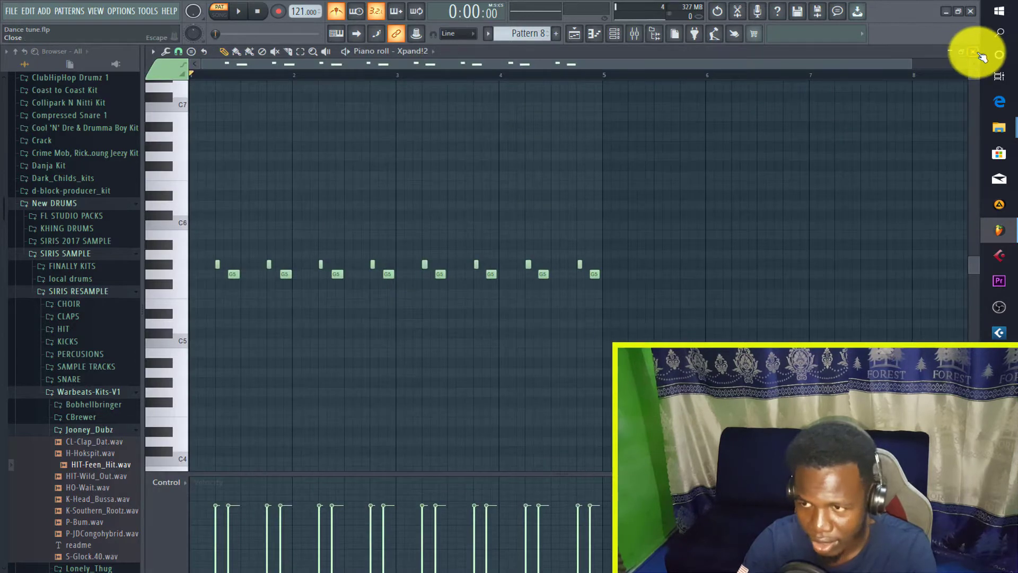
click(979, 53)
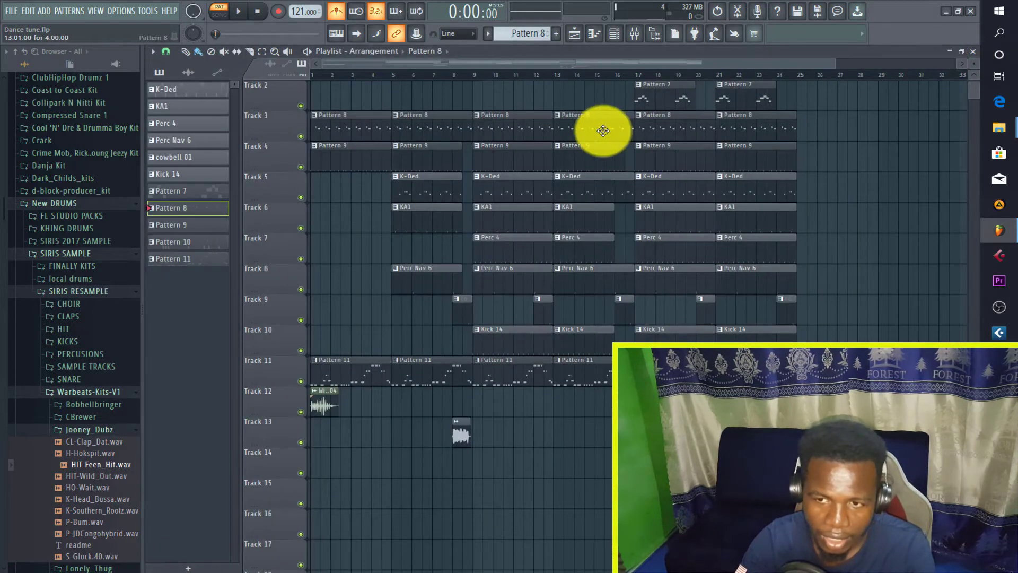
Open Pattern 7's reFX Nexus melody in the piano roll and play it through
double_click(659, 102)
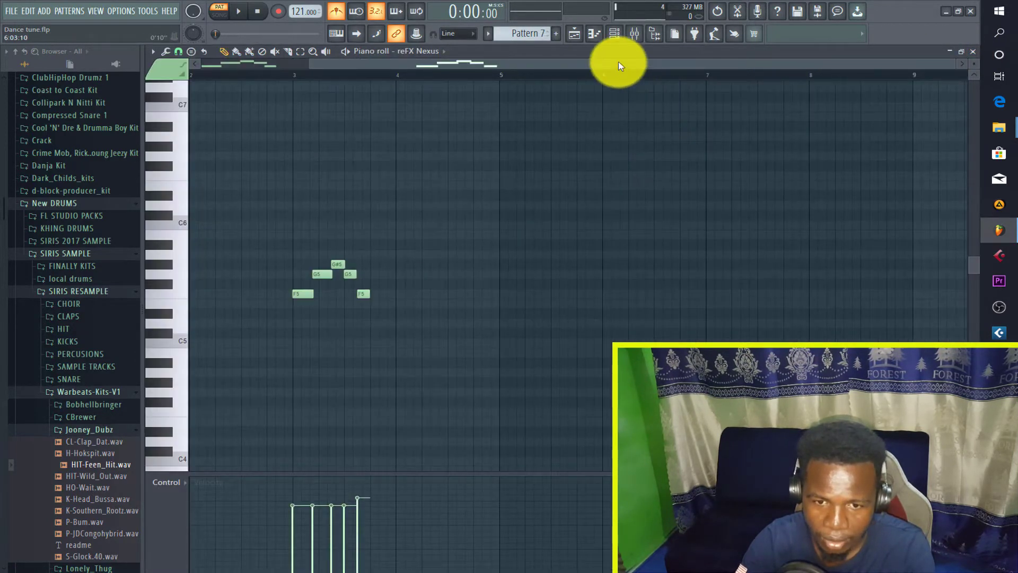
drag(618, 66, 381, 115)
scroll(371, 122, down, 3)
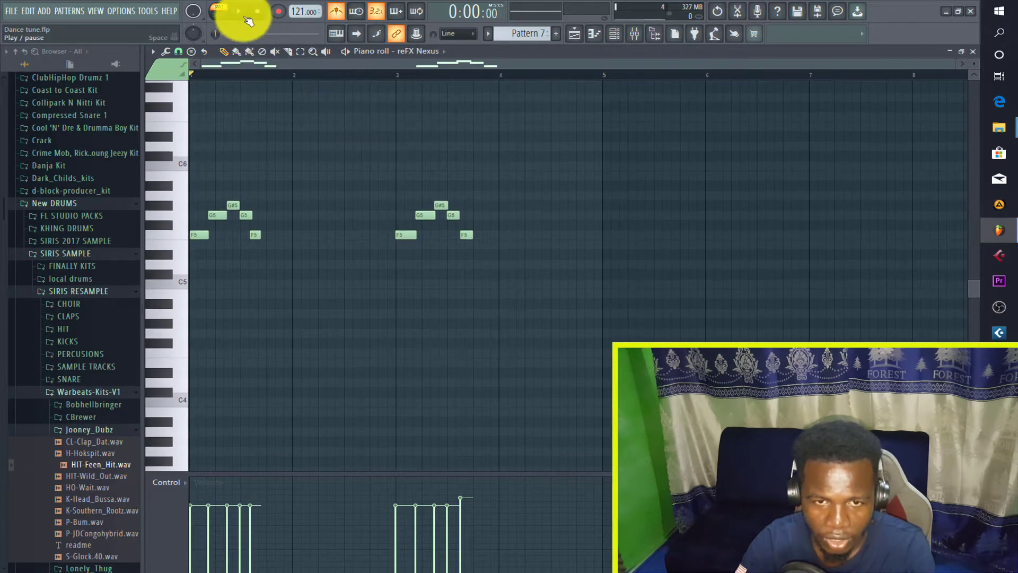
click(247, 14)
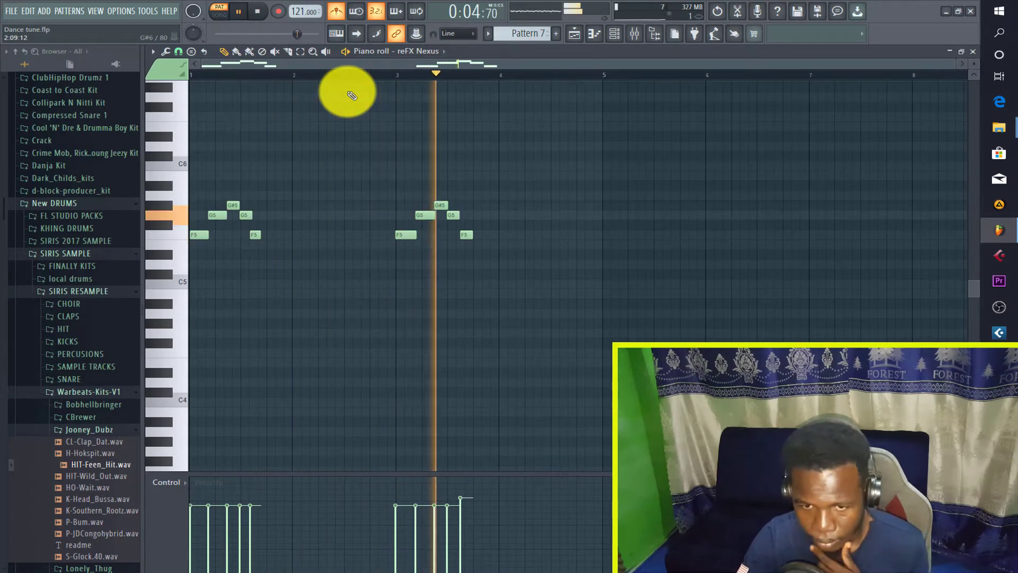
key(space)
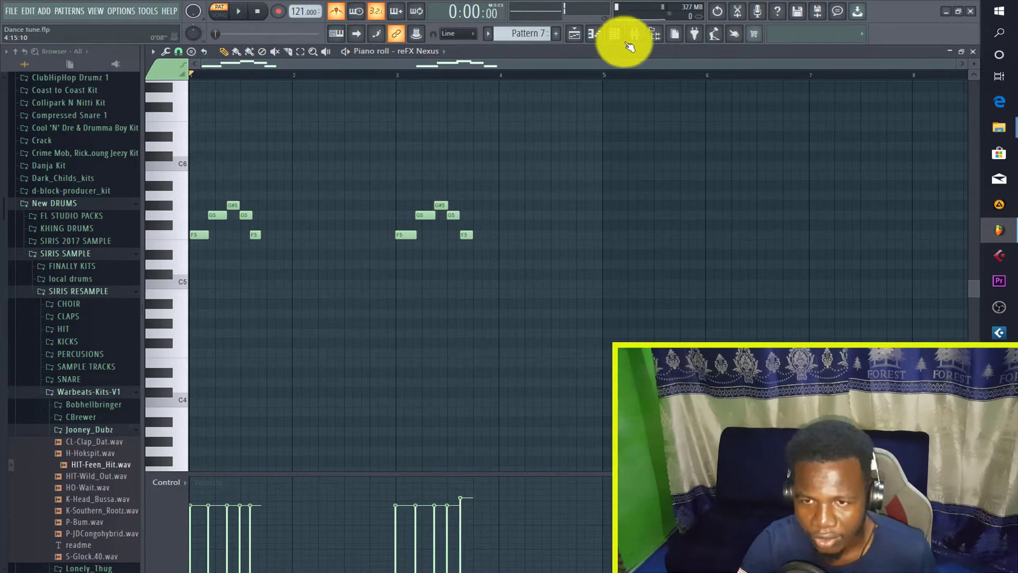
Check reFX Nexus mixer insert 23, which has no effects, then close the mixer and piano roll
click(634, 33)
click(476, 227)
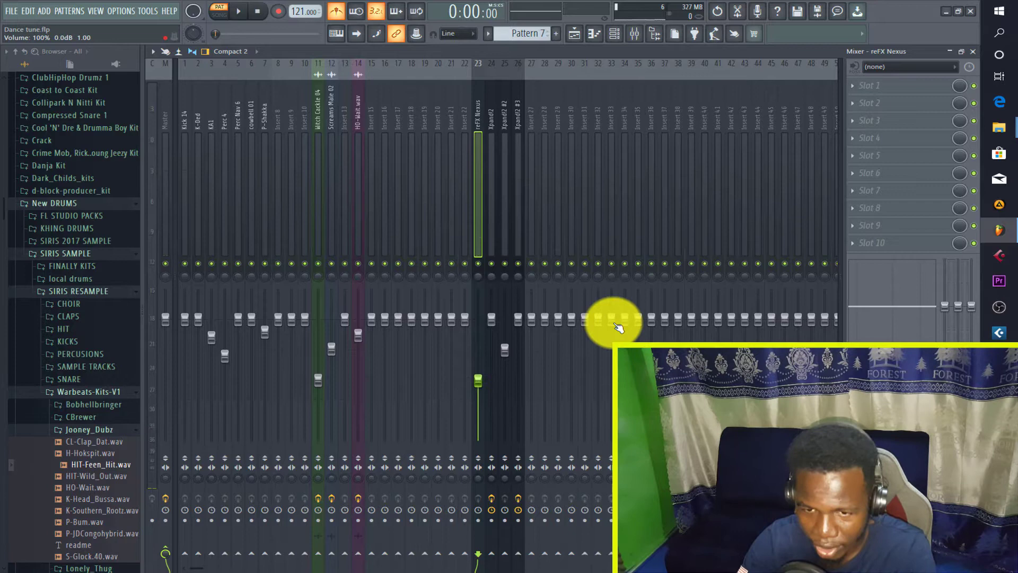
click(973, 53)
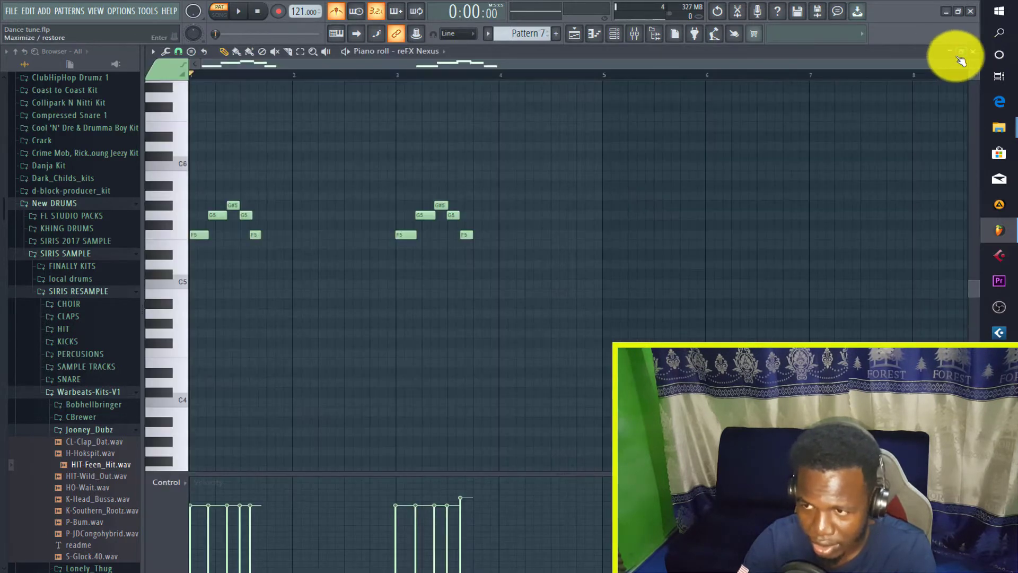
click(973, 53)
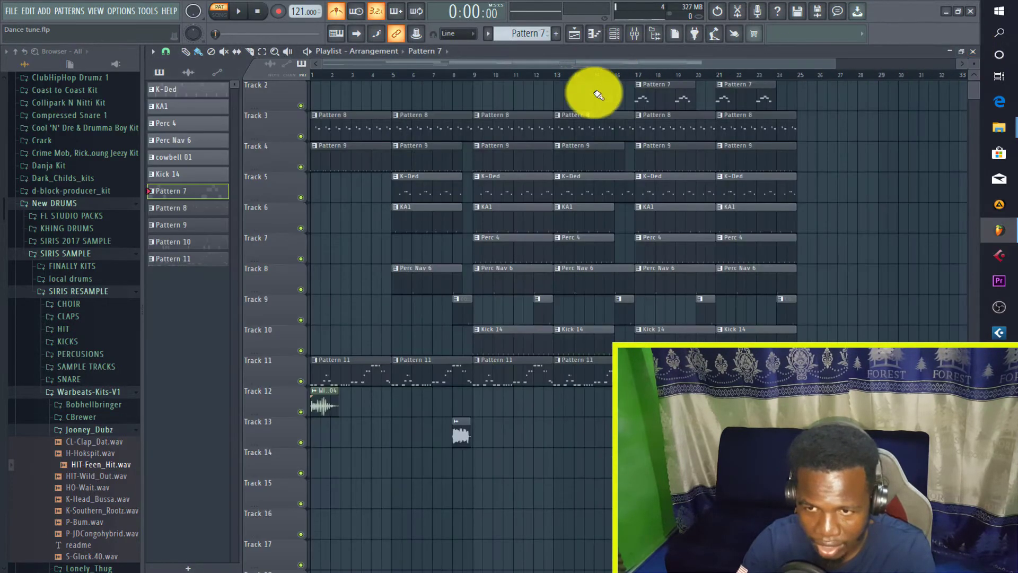
Briefly play the K-Ded drum pattern in the piano roll, then close it
double_click(413, 193)
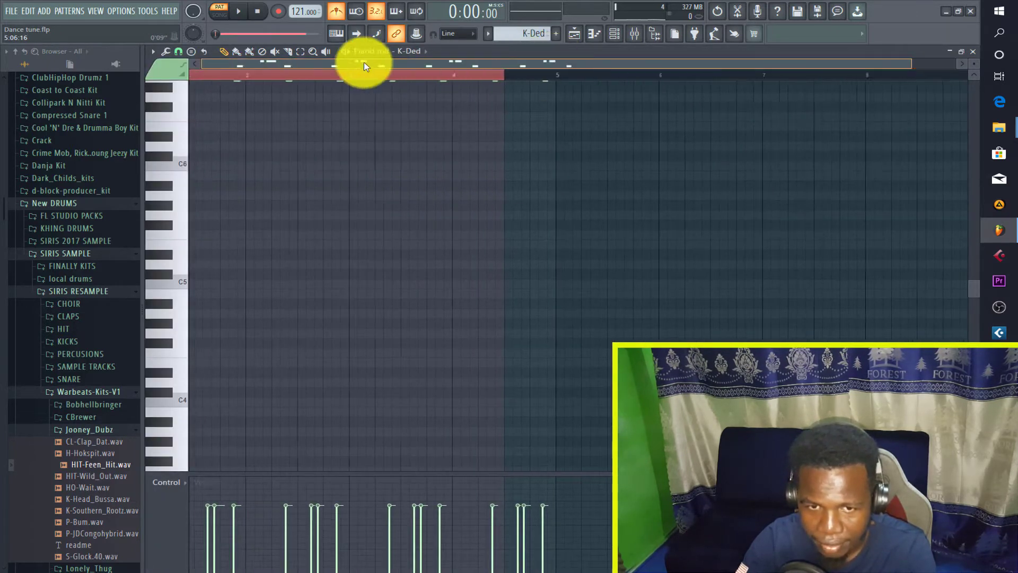
key(space)
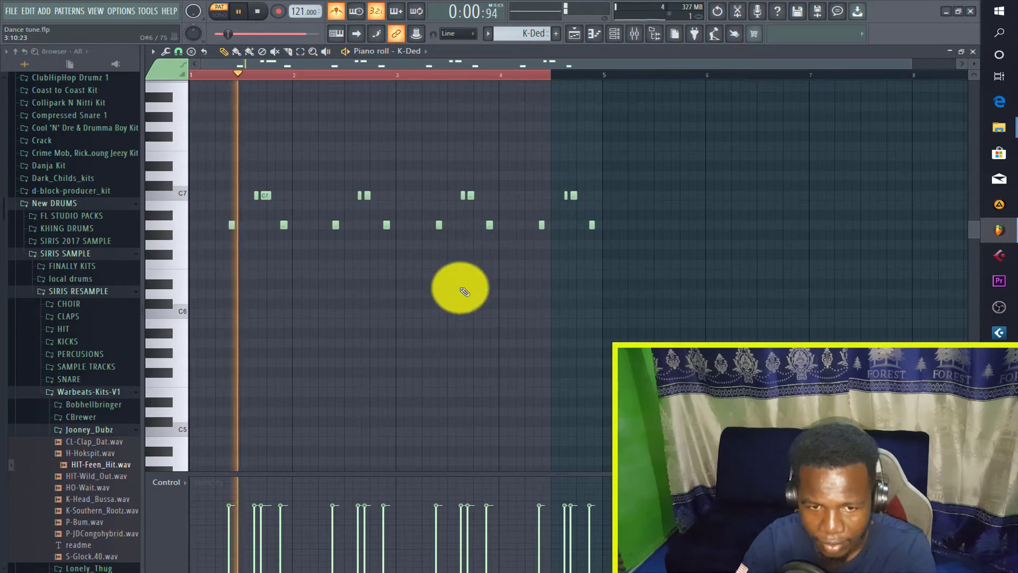
key(space)
click(976, 52)
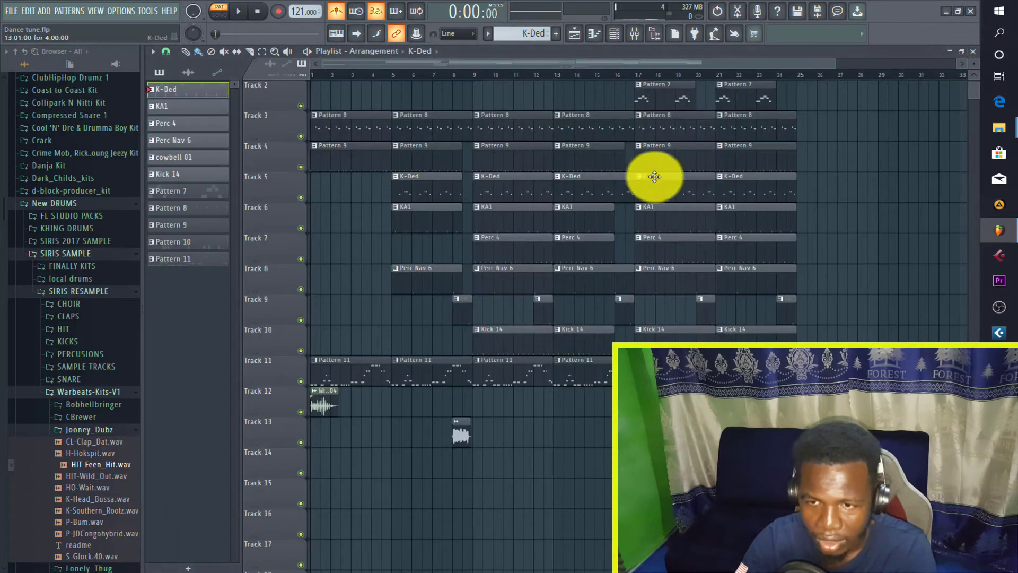
Open Pattern 10's Xpand!2 #2 melody zoomed out in the piano roll and play it through
double_click(336, 97)
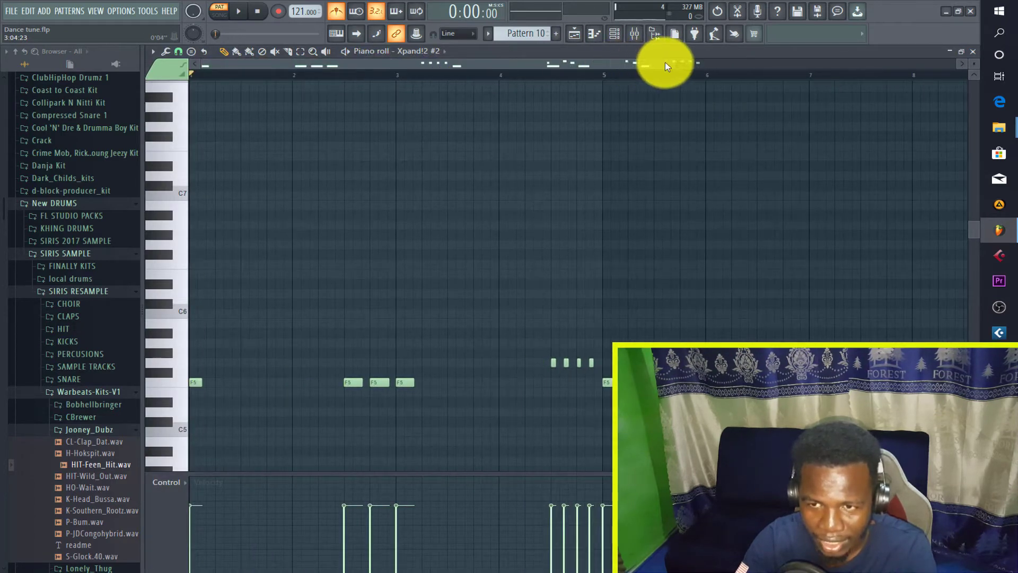
drag(673, 62, 806, 63)
scroll(663, 216, down, 3)
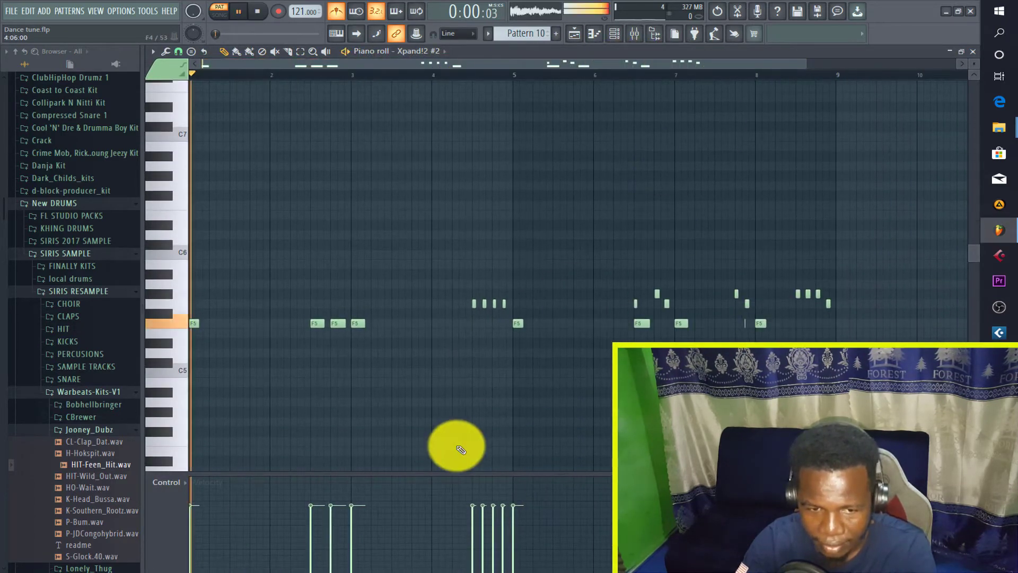
key(space)
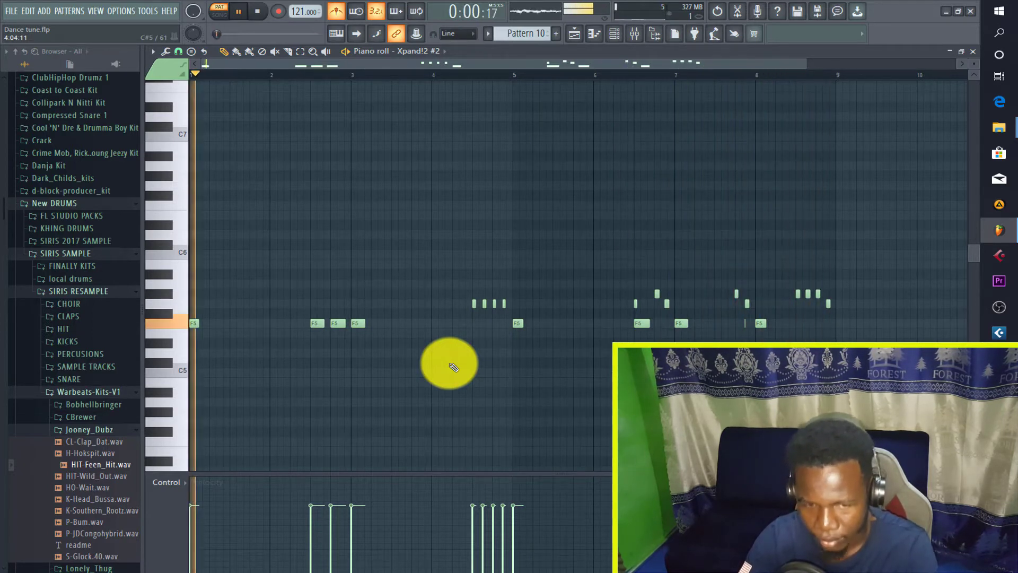
key(space)
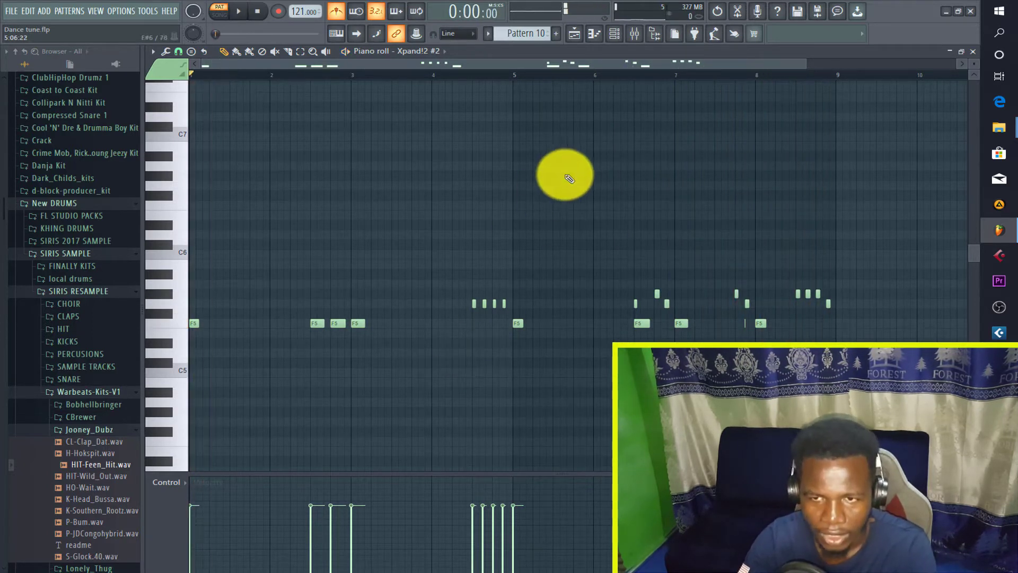
Check the effect-free Xpand!2 #2 mixer insert, then close the mixer and piano roll
click(636, 35)
key(space)
click(506, 219)
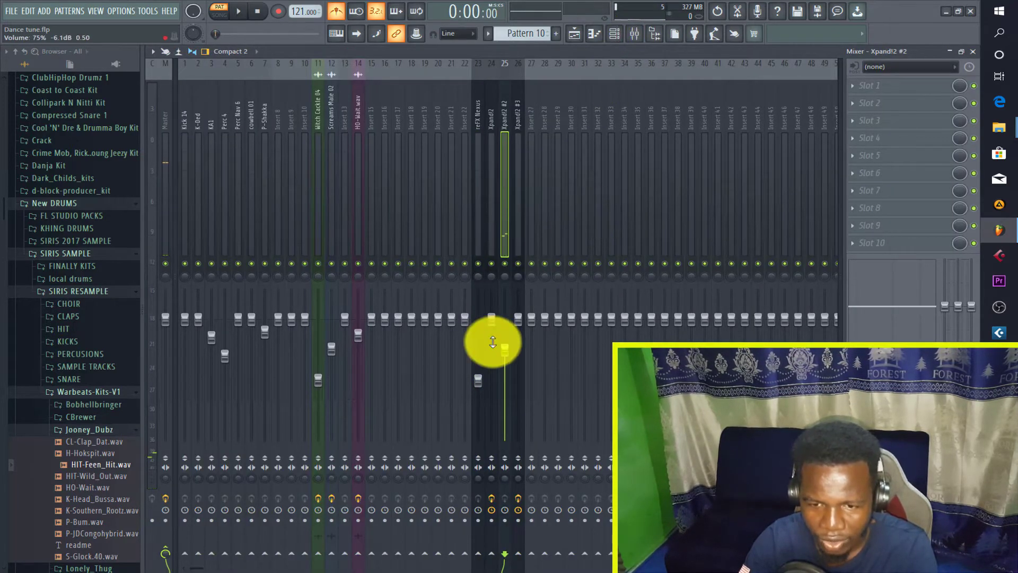
click(973, 53)
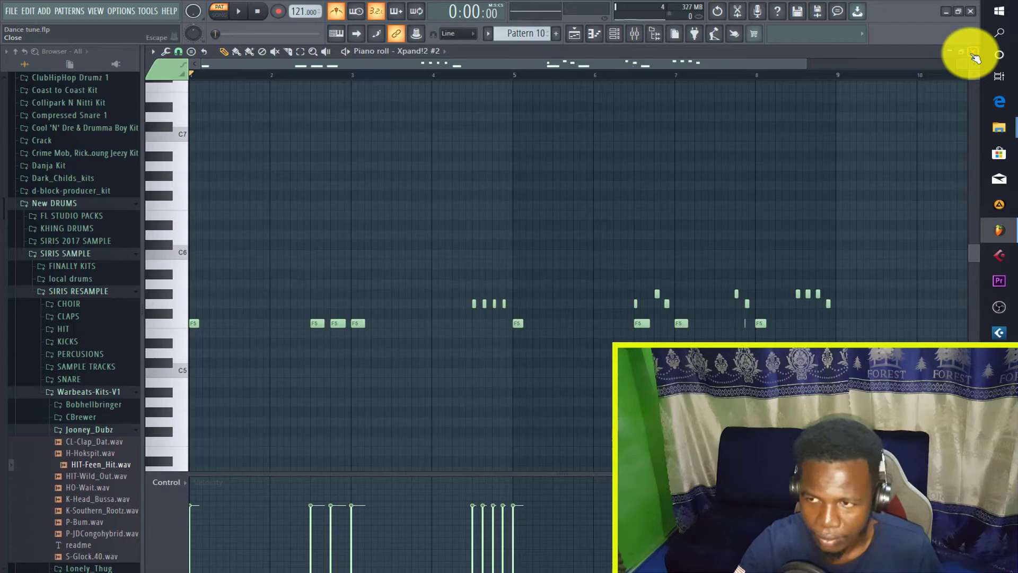
click(974, 53)
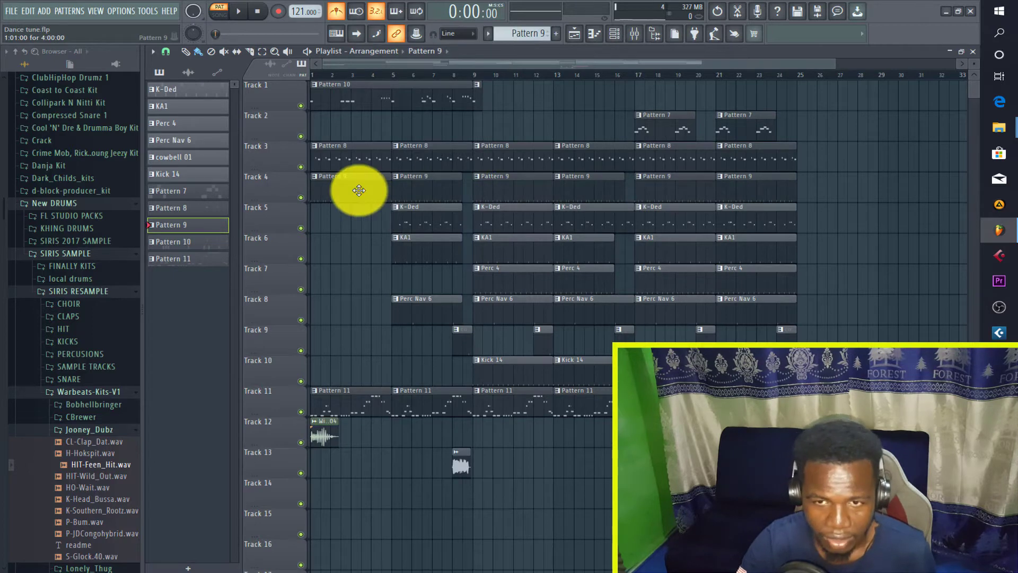
Show Pattern 9's P-Shakka shaker steps in the channel rack, then bring up the mixer
click(615, 35)
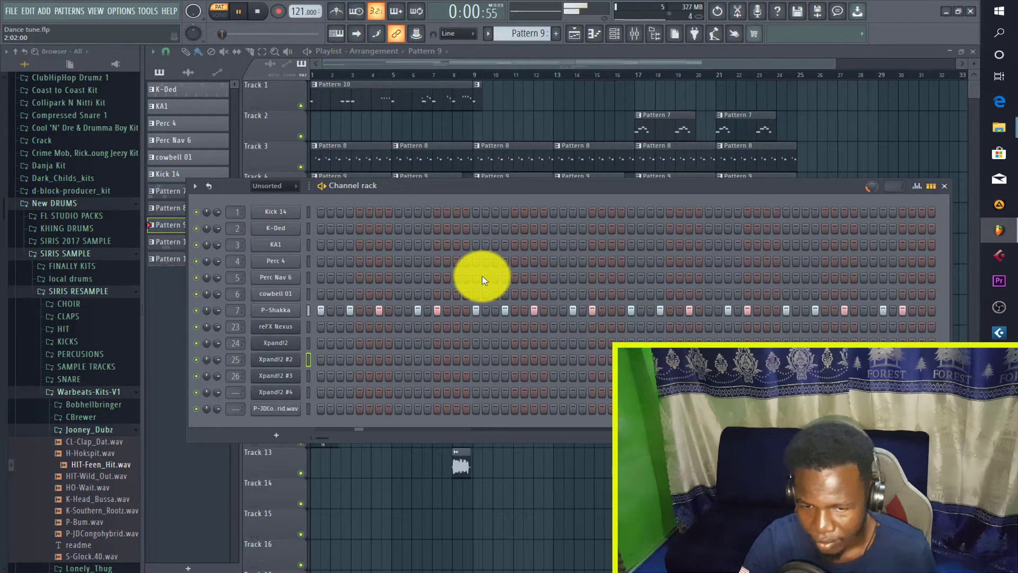
click(645, 35)
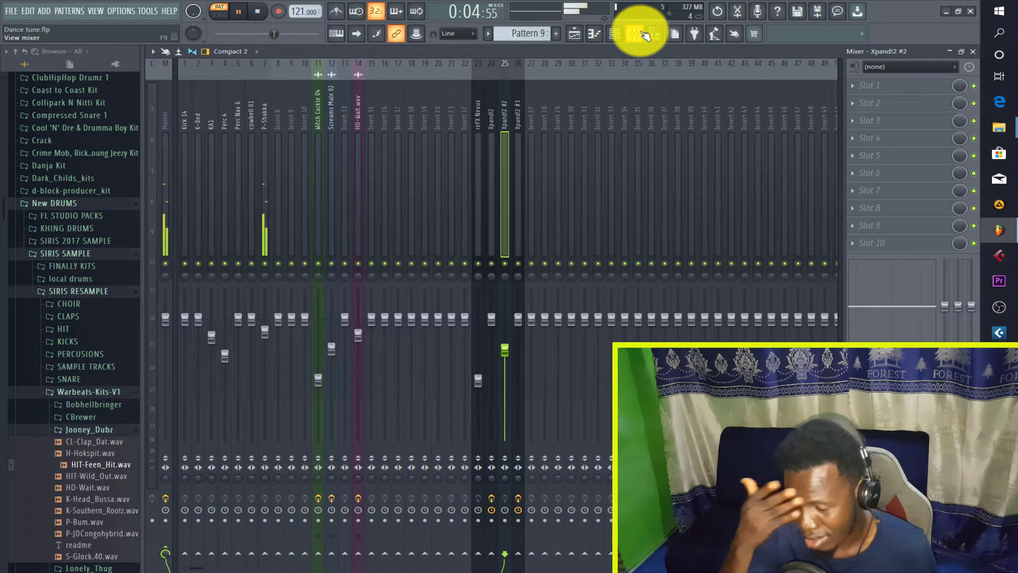
Step through the drum mixer inserts, then close the mixer and channel rack and stop playback
key(Left)
key(Left)
key(Left)
key(Left)
key(Left)
key(Left)
key(Left)
key(Left)
key(Left)
key(Left)
key(Left)
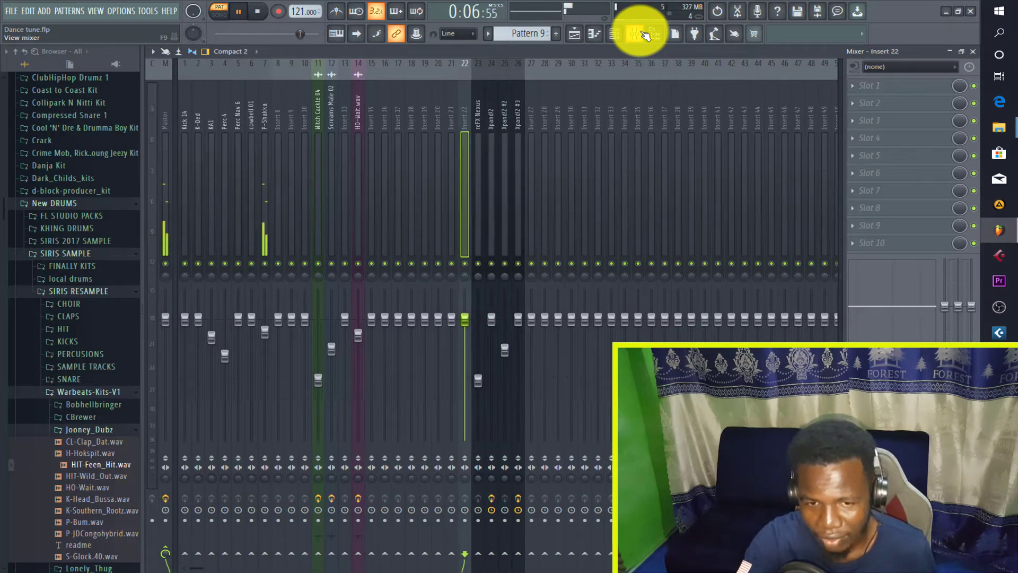
key(Left)
key(Left)
key(Left)
key(Left)
key(Left)
key(Left)
key(Left)
key(Left)
key(Left)
key(Left)
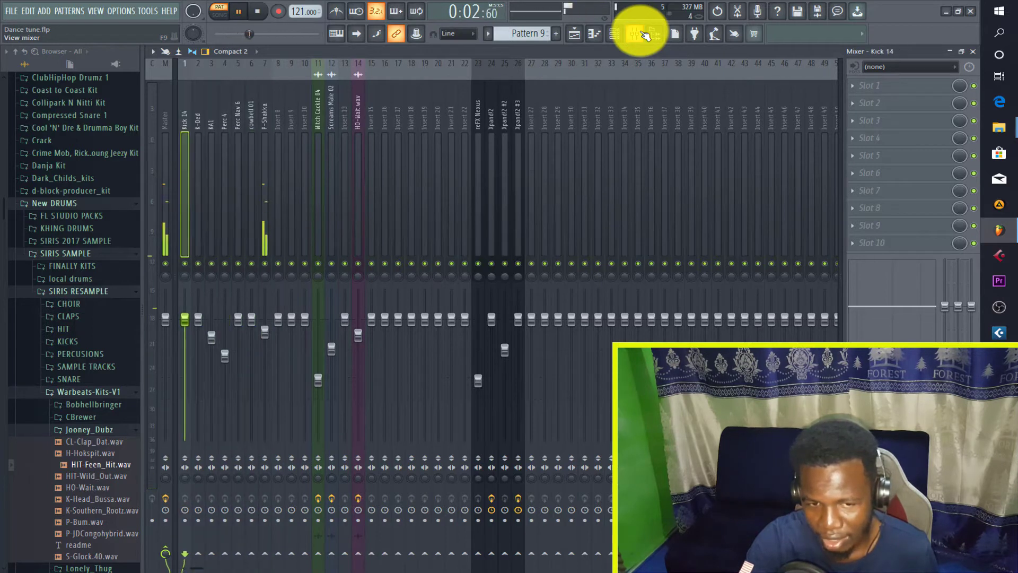
key(Right)
key(Right)
key(Right)
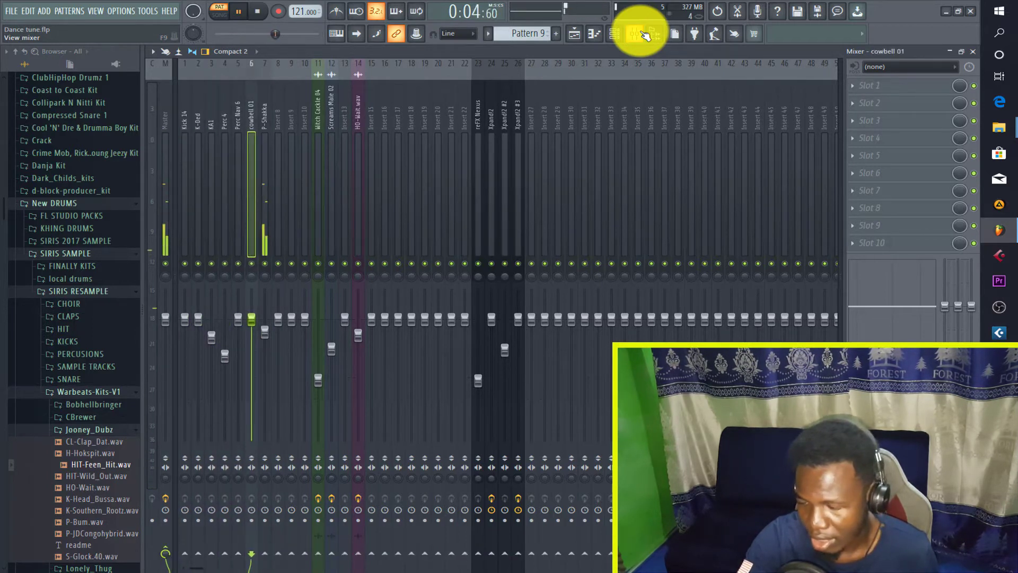
click(977, 53)
key(F6)
key(space)
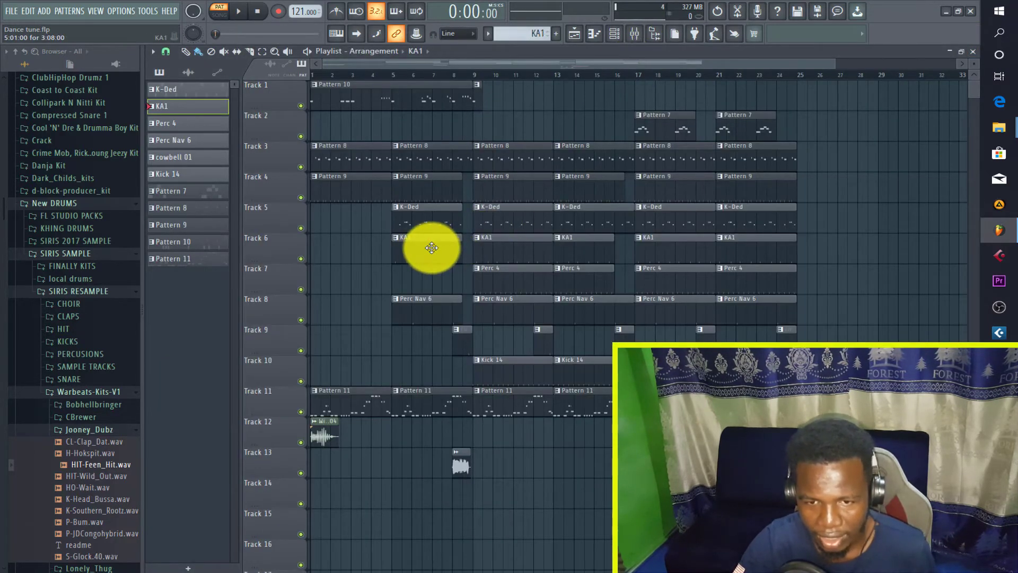
Make K-Ded current, play its two-row, four-bar drum pattern in the piano roll with the metronome on
click(421, 220)
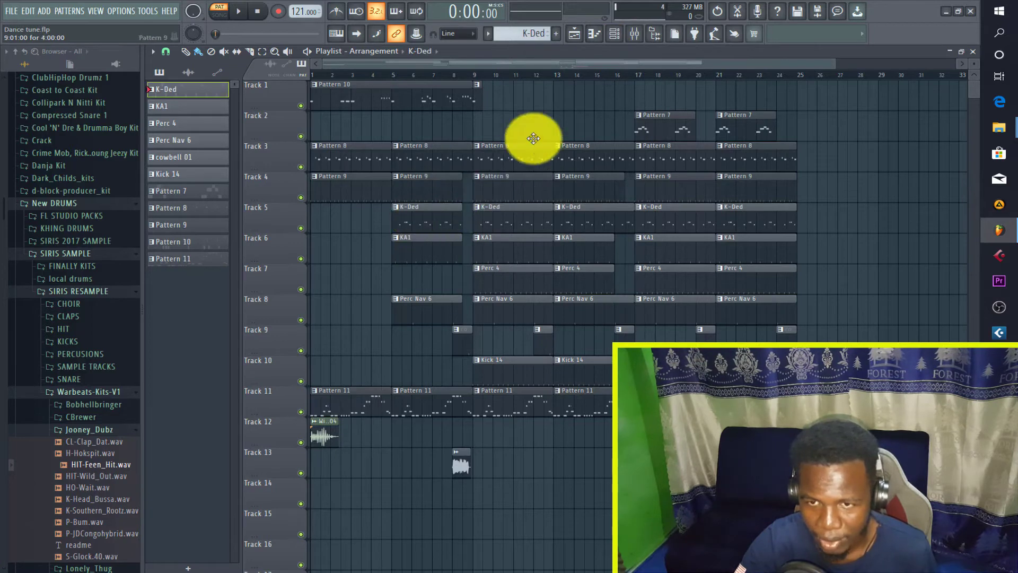
click(617, 39)
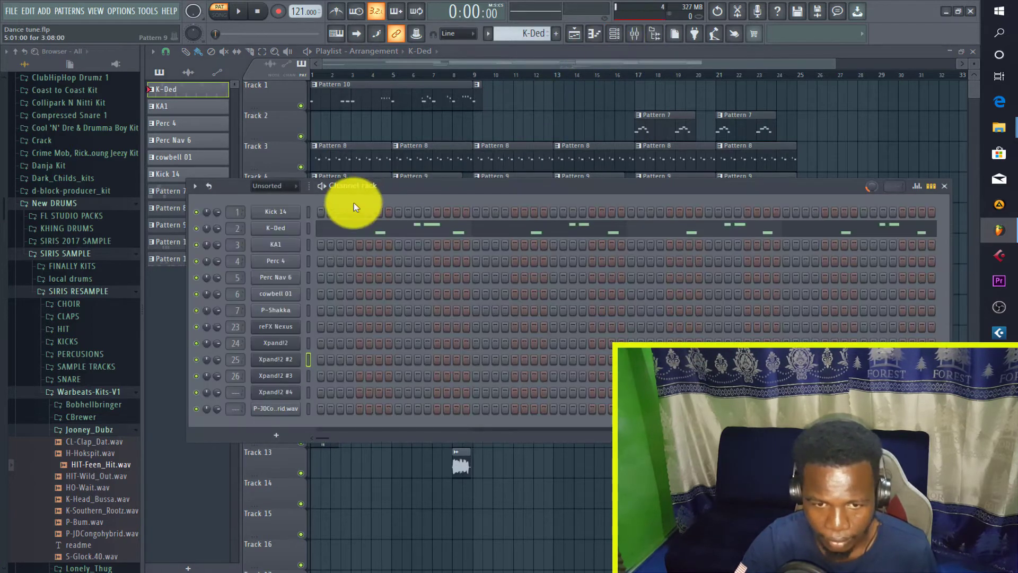
key(space)
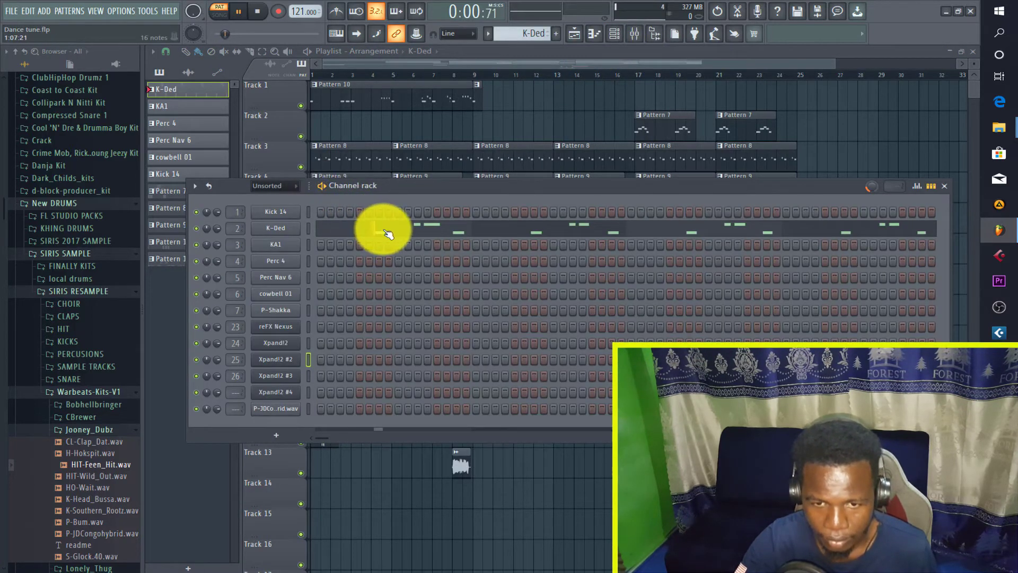
click(382, 228)
scroll(554, 289, up, 3)
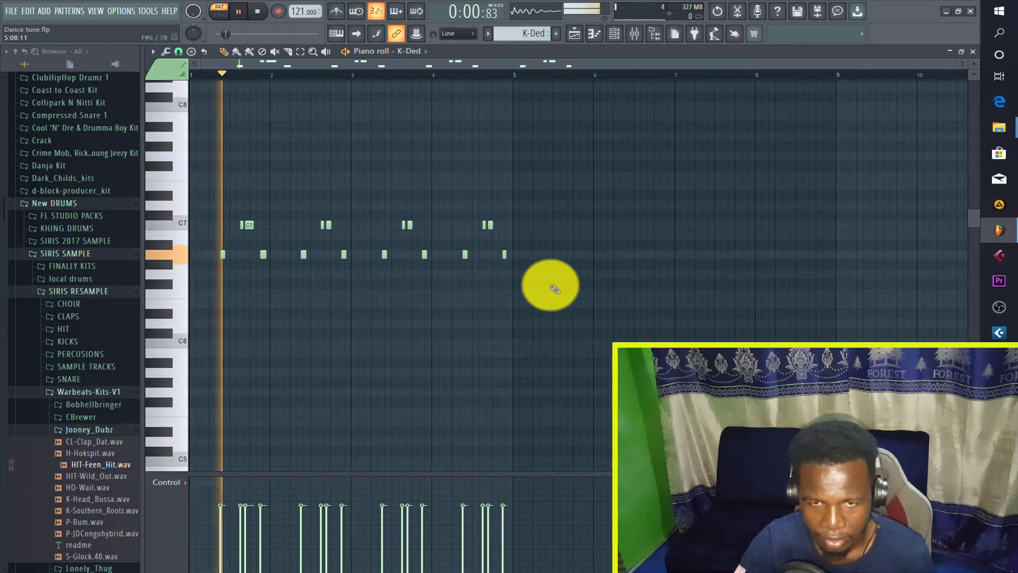
click(336, 13)
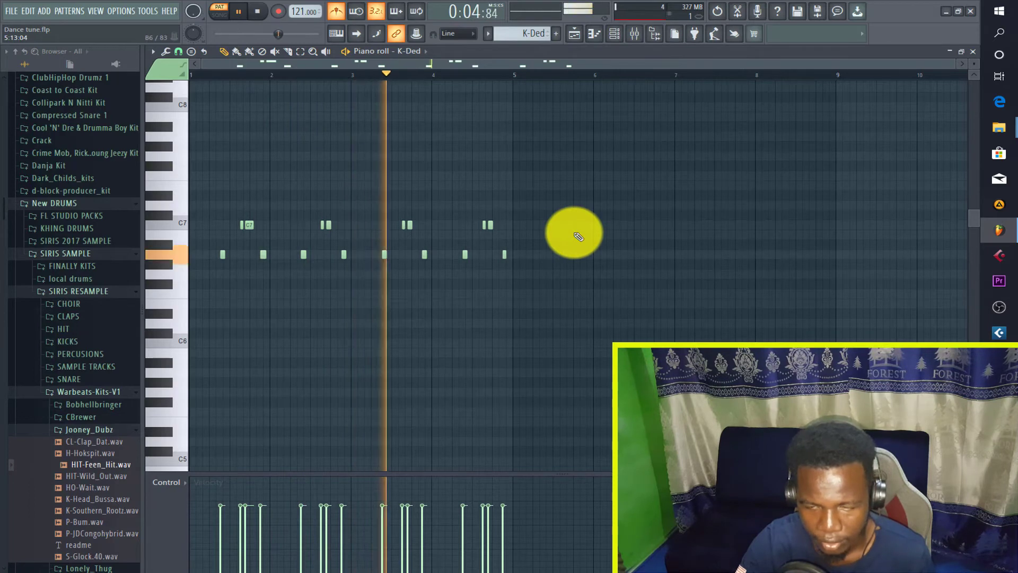
Close the K-Ded piano roll and channel rack, make KA1 current, and show its steps
click(980, 56)
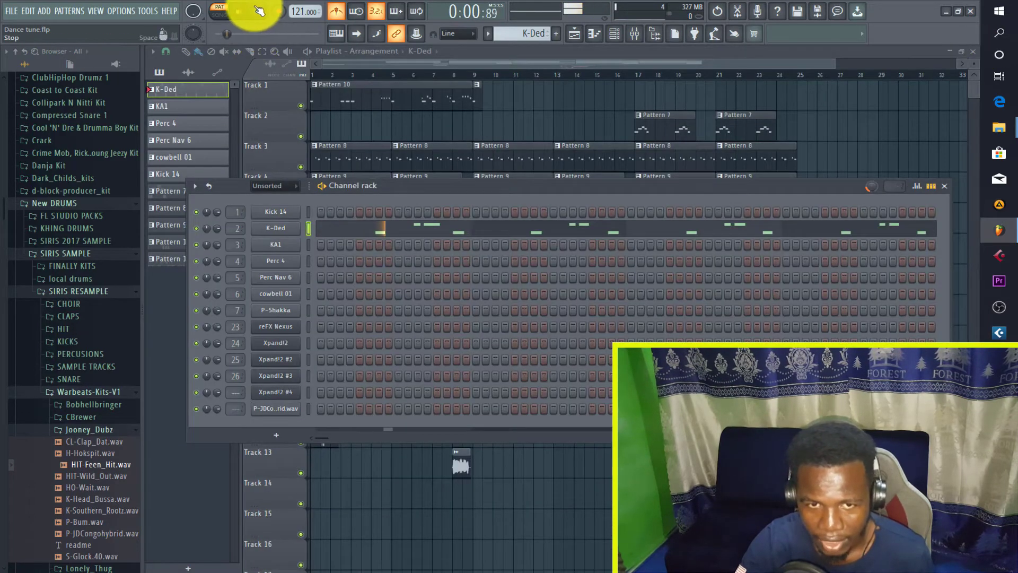
key(F6)
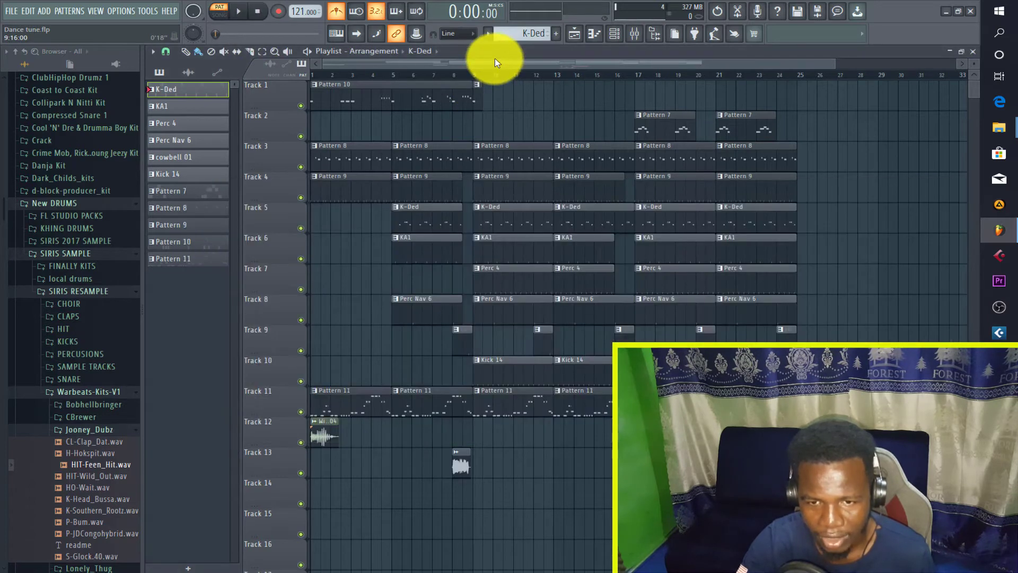
click(416, 257)
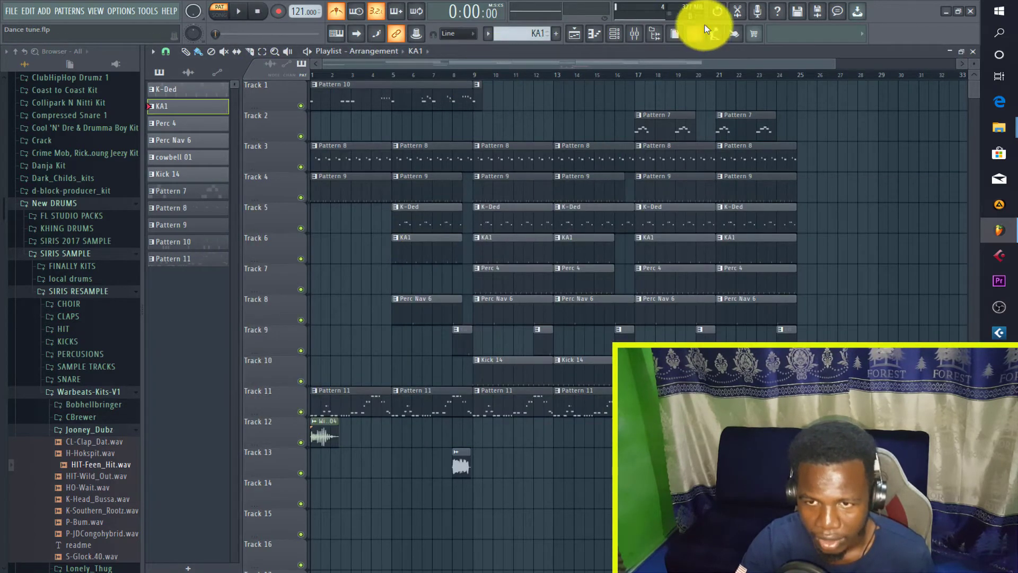
click(615, 34)
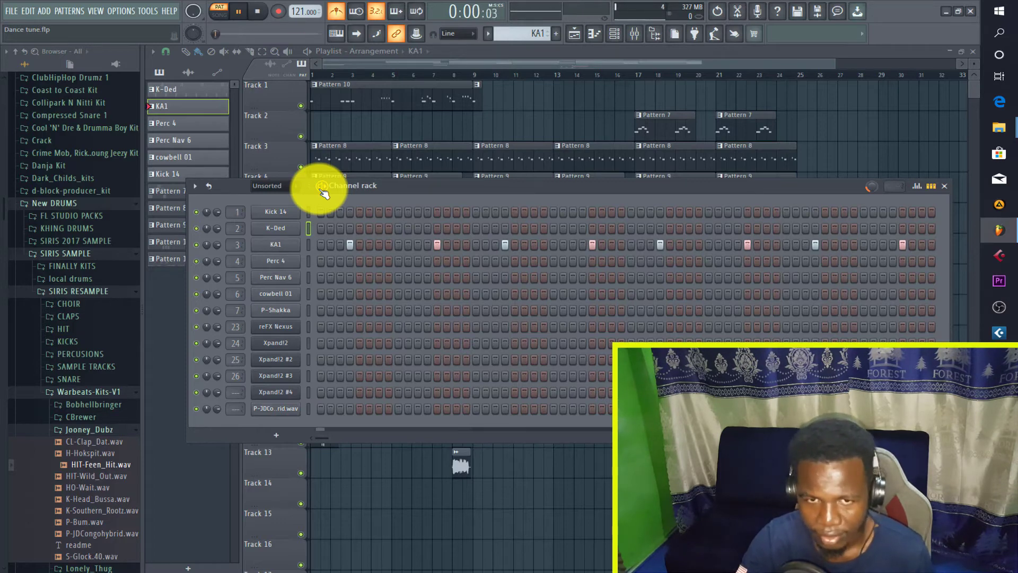
Stop playback, reopen the channel rack on Perc 4, and play the pattern
click(258, 11)
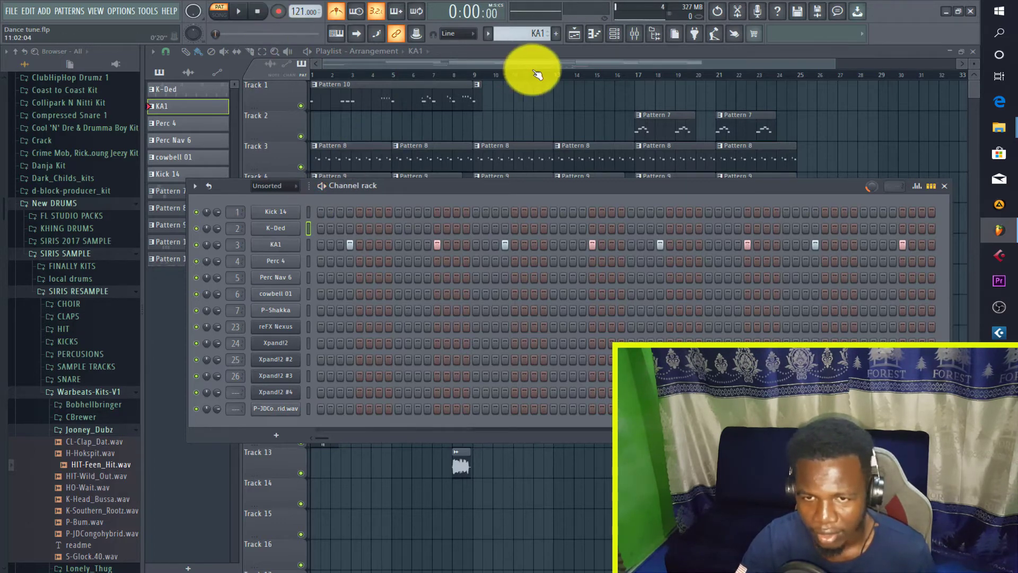
key(F6)
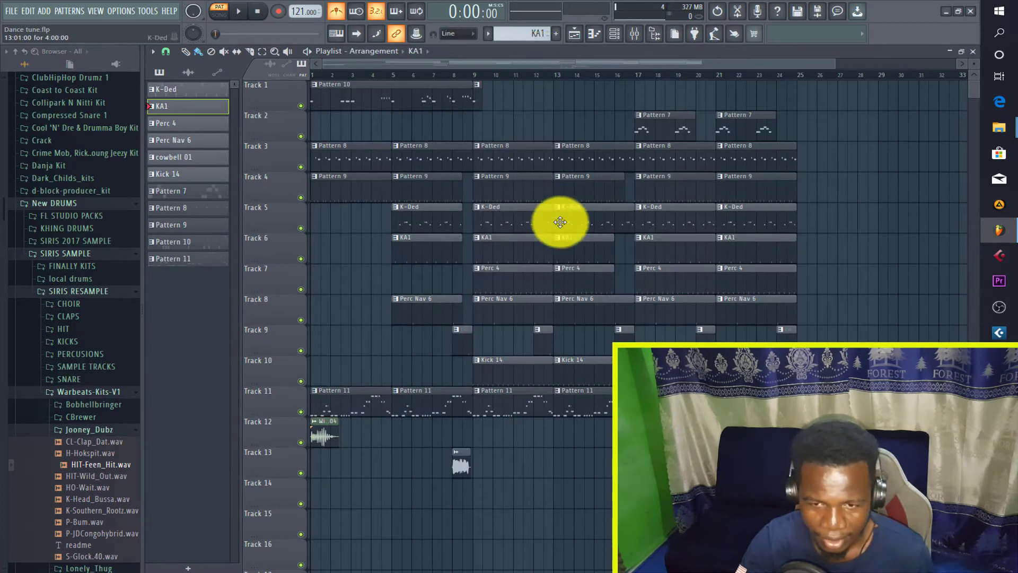
click(612, 33)
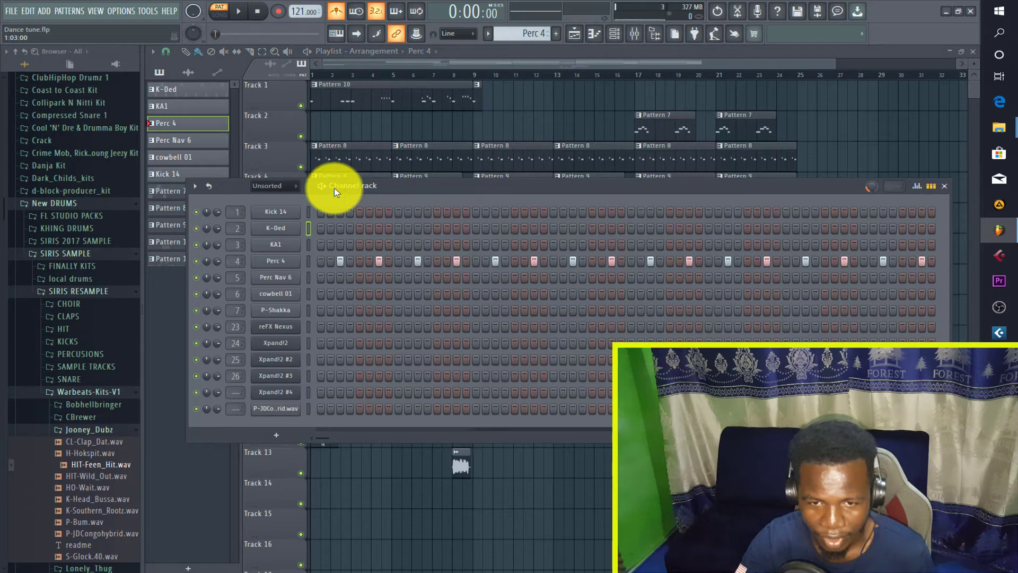
key(space)
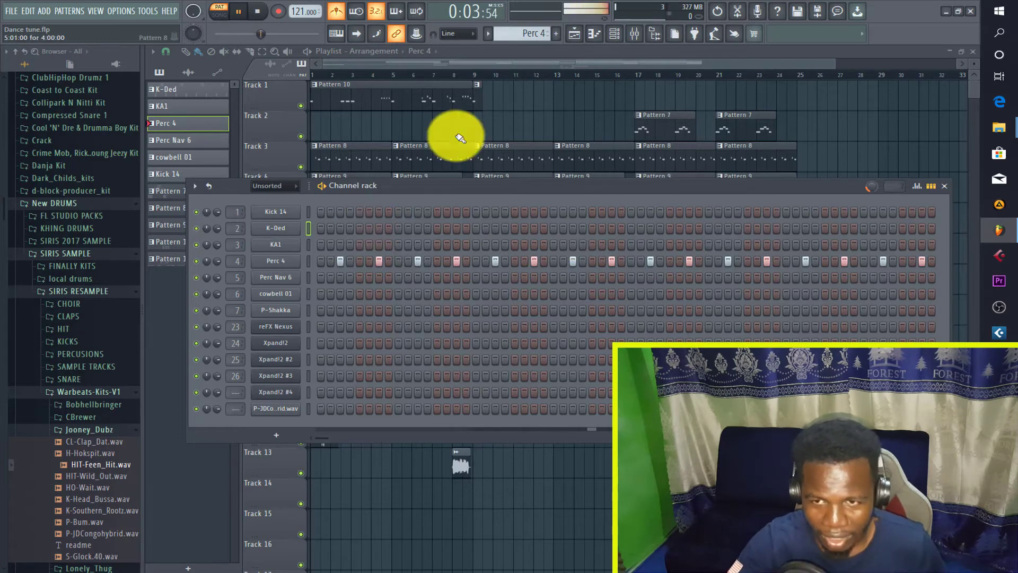
Find Perc 4's mixer insert, then close the mixer and hide the channel rack
click(634, 33)
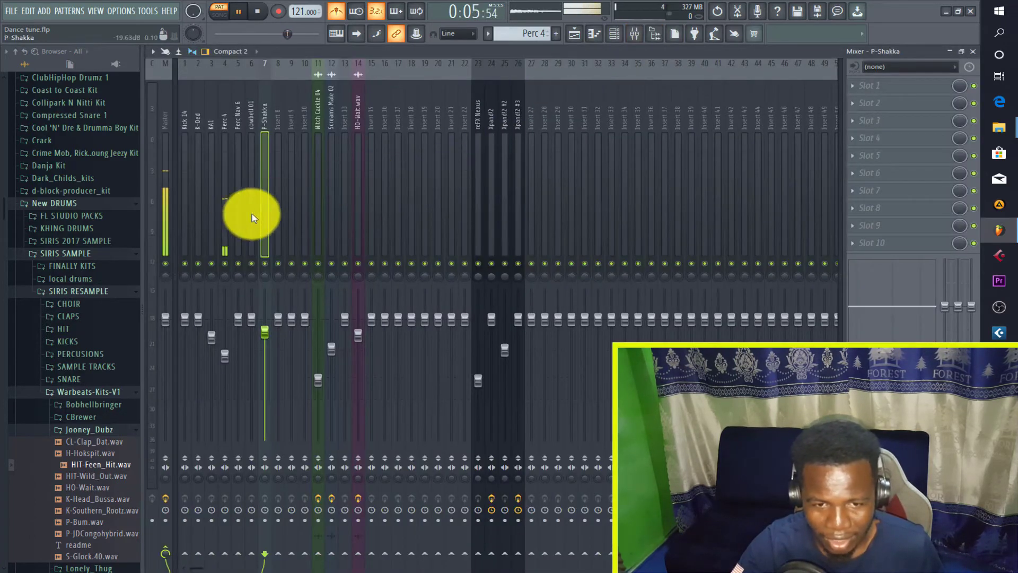
click(223, 219)
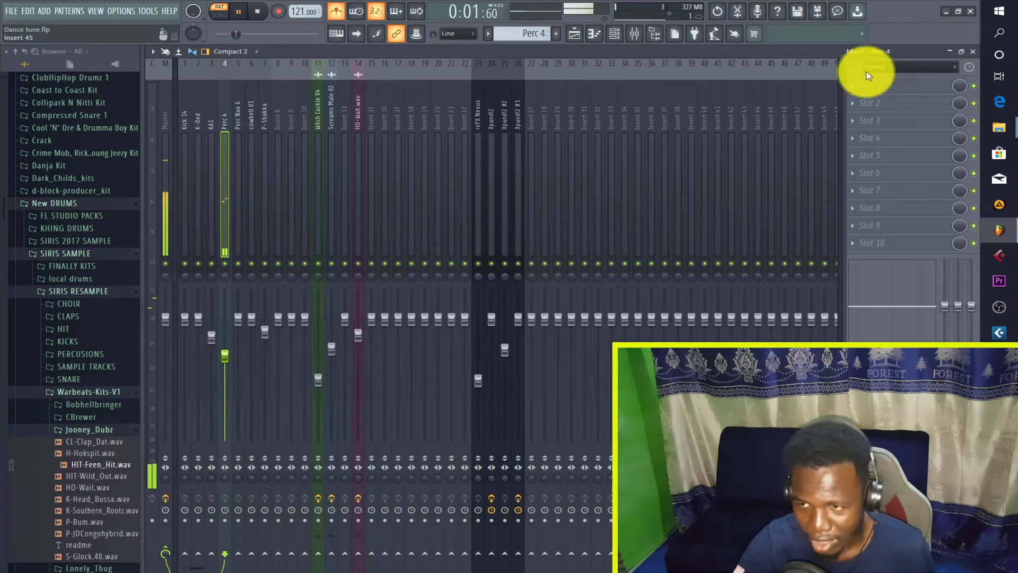
click(972, 51)
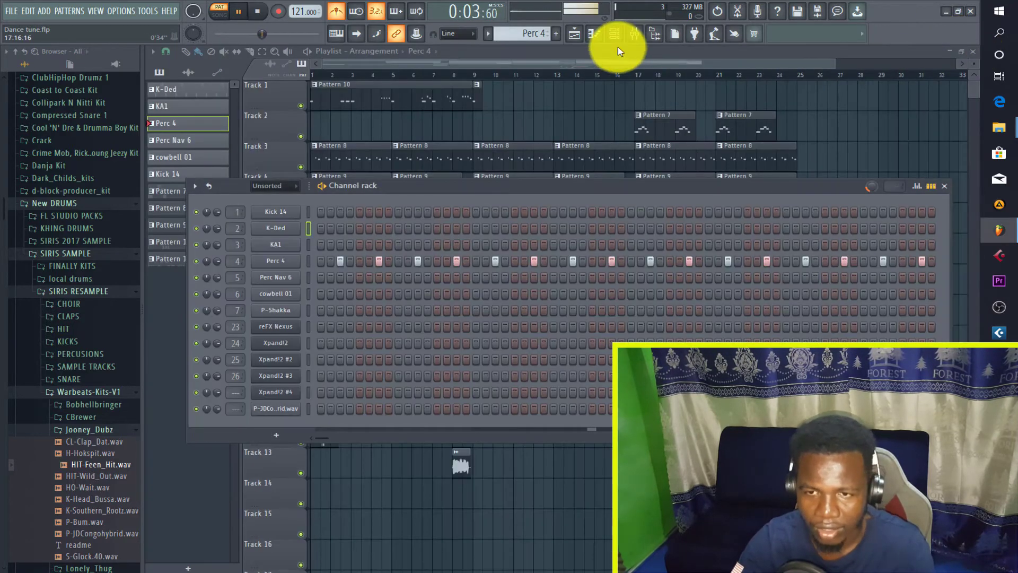
key(F6)
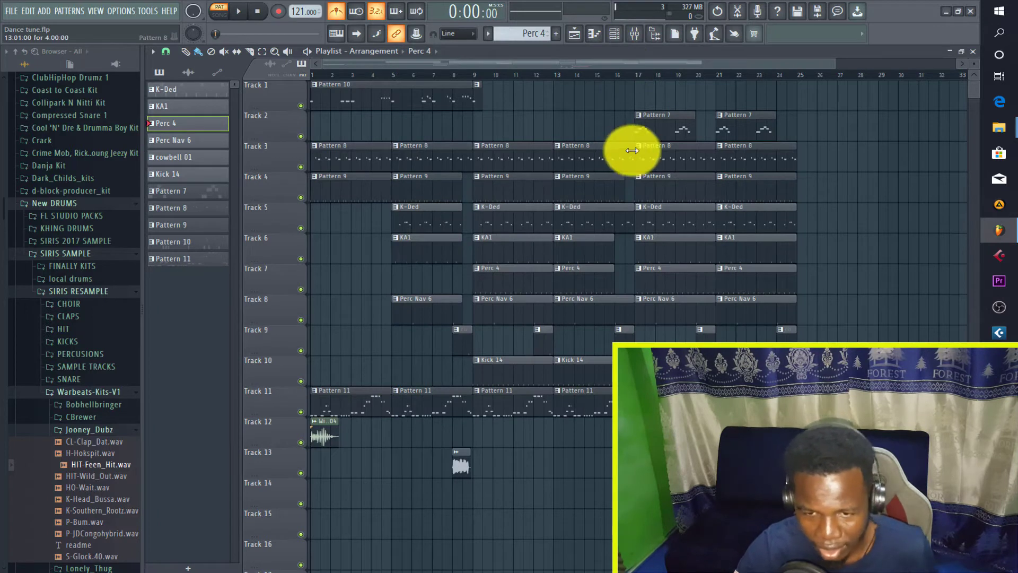
Make Perc Nav 6 current, view its steps and mixer insert, then return to the playlist and stop
click(477, 317)
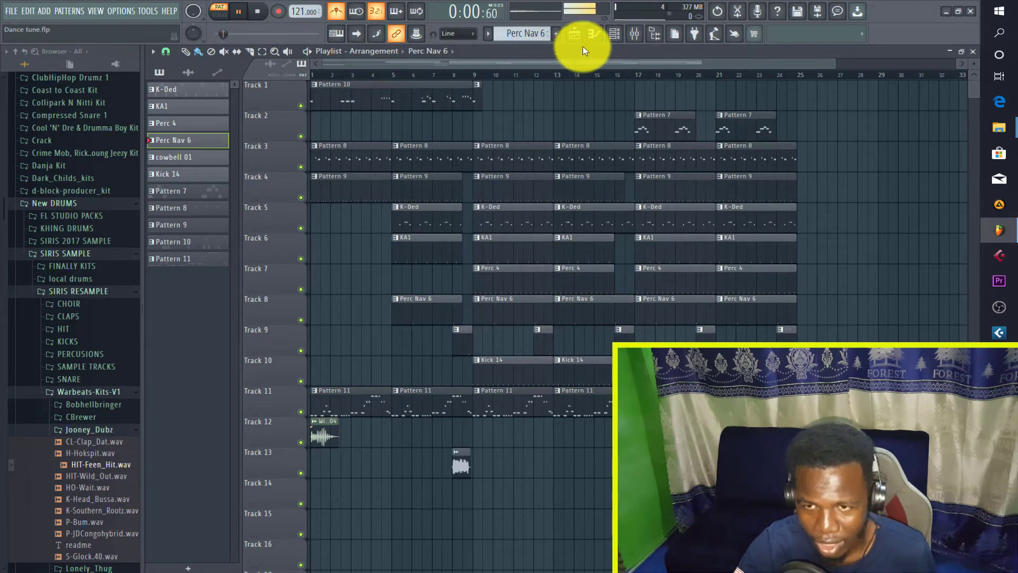
click(614, 34)
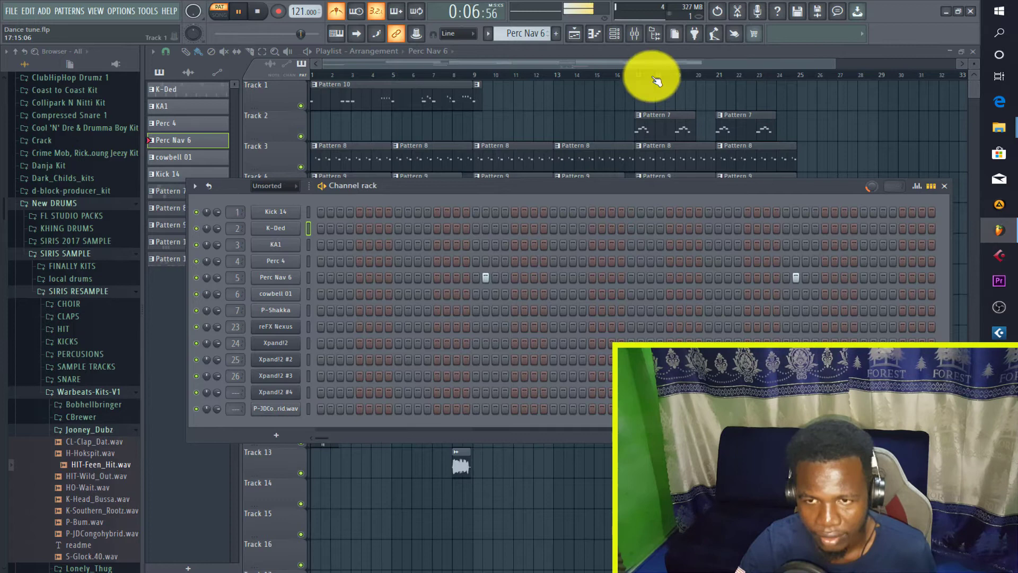
click(634, 34)
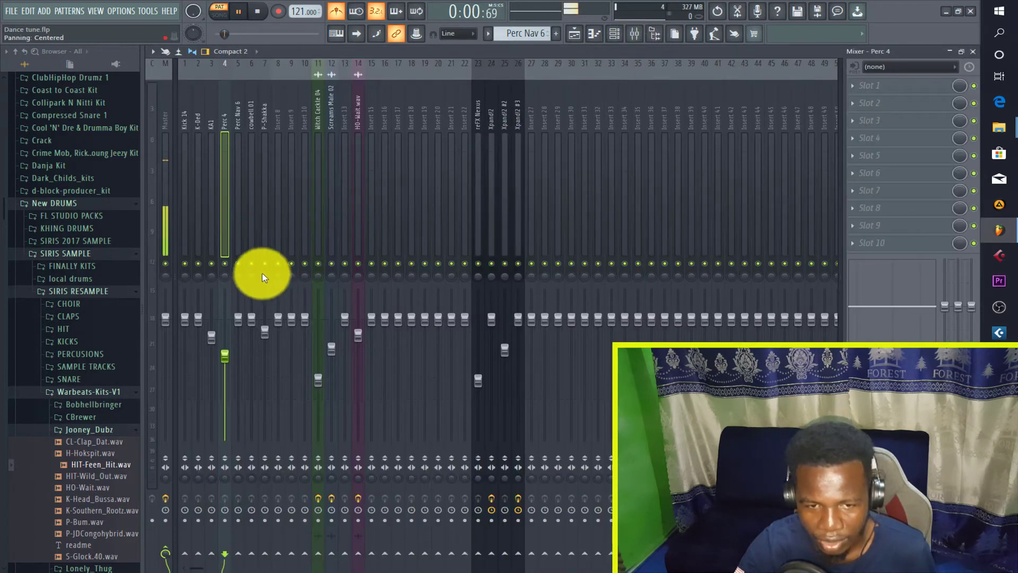
click(238, 235)
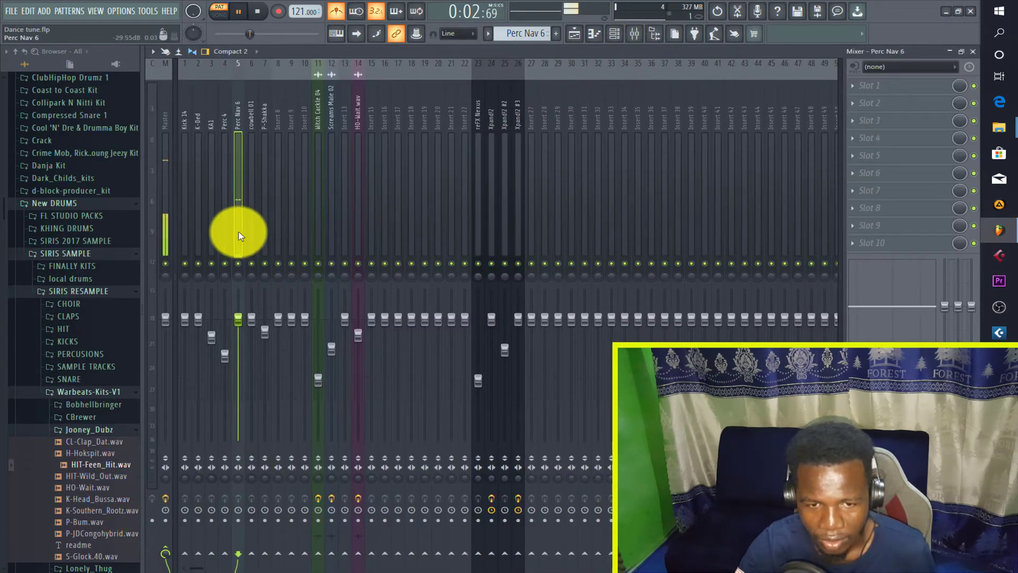
click(973, 51)
click(766, 53)
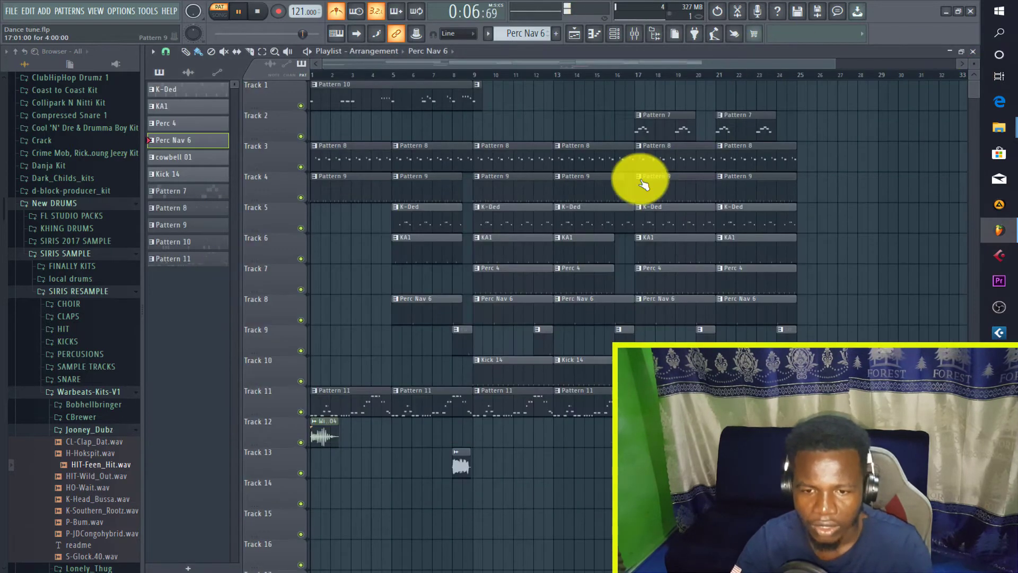
key(space)
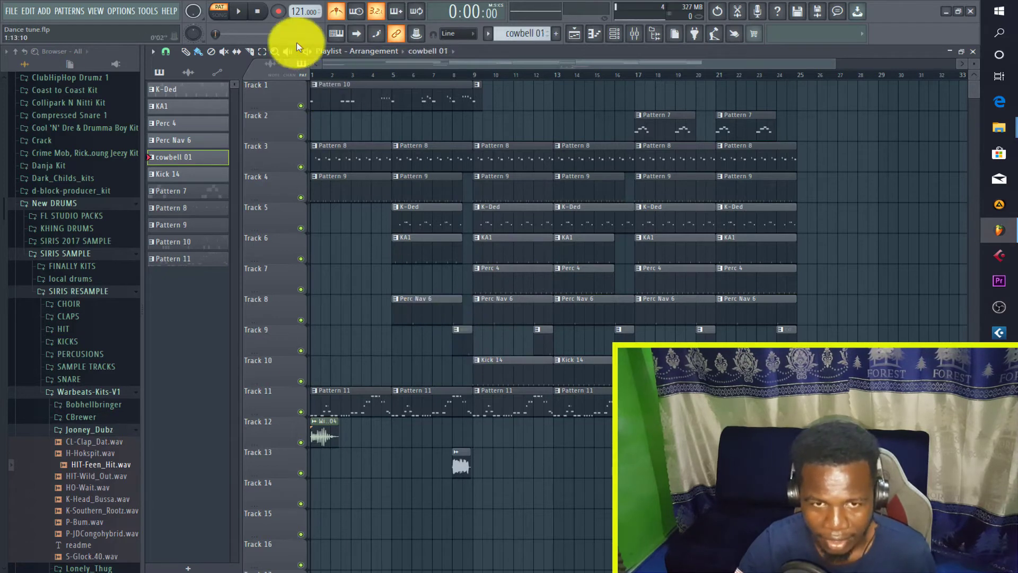
click(238, 11)
click(615, 36)
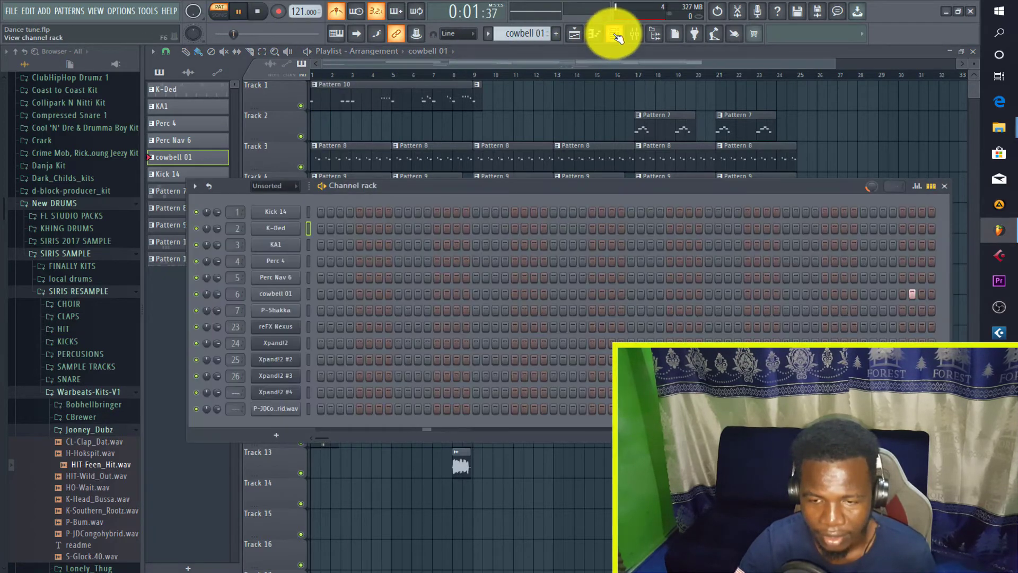
click(274, 294)
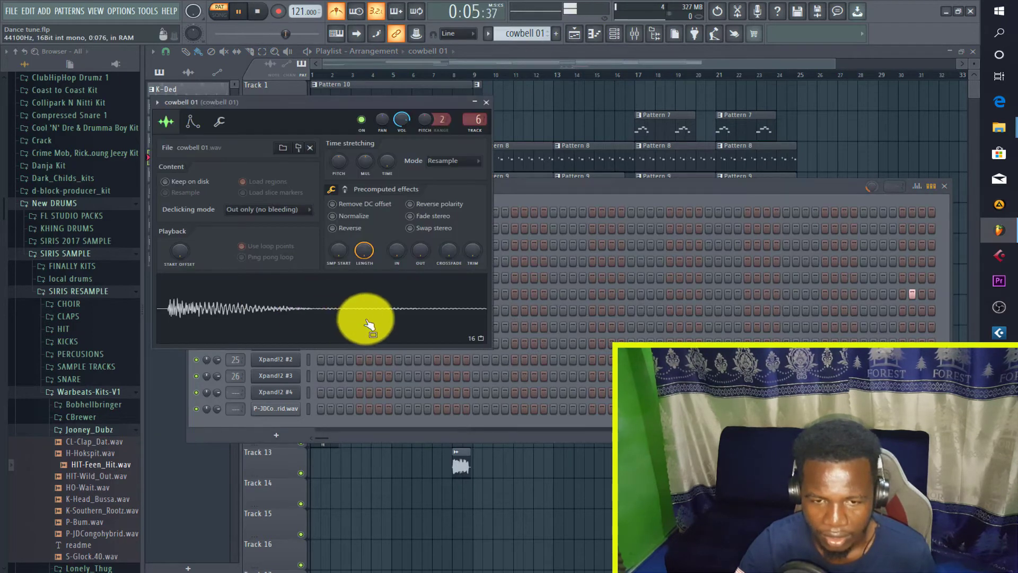
click(486, 101)
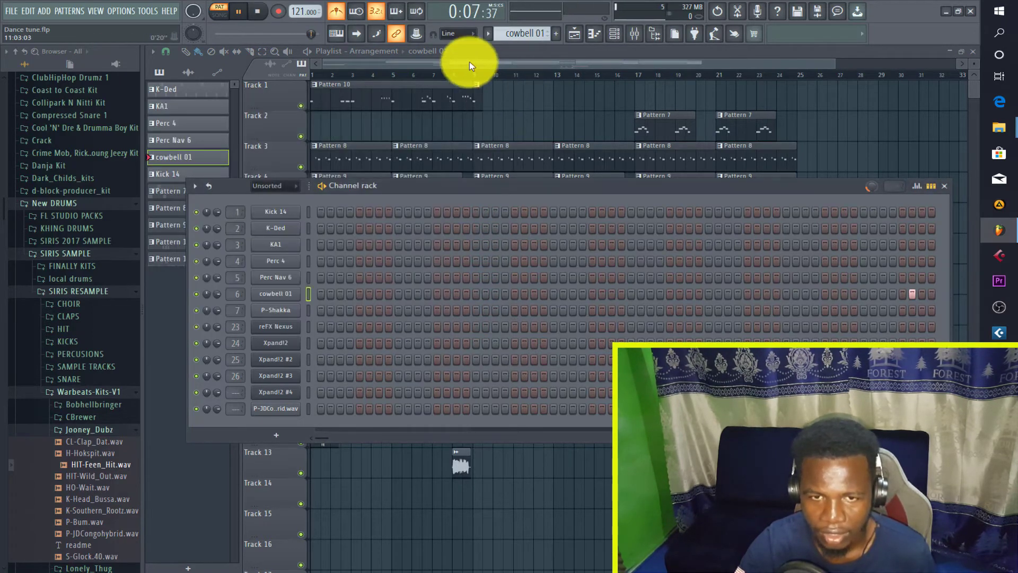
key(F6)
key(space)
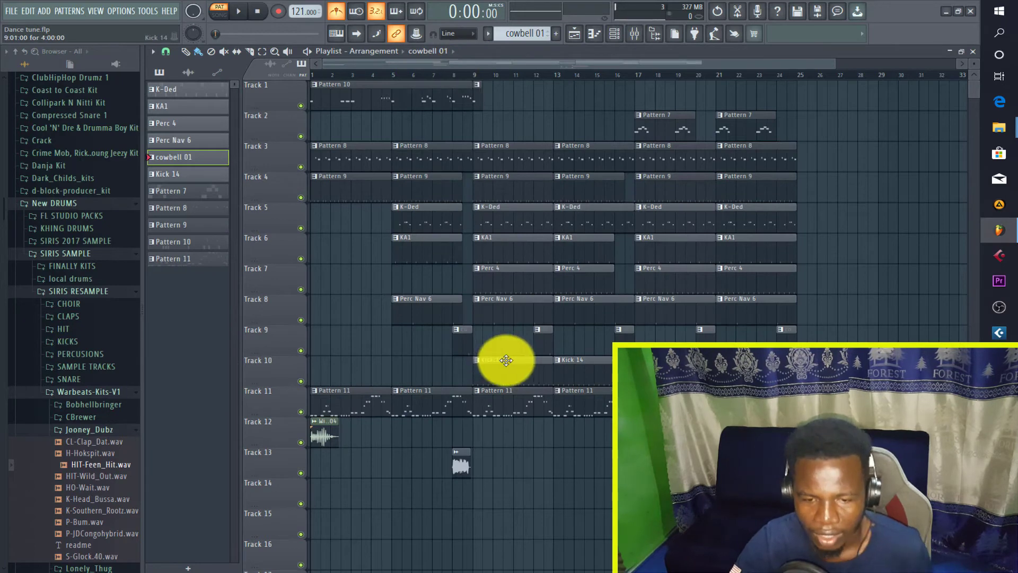
Make Kick 14 the current pattern in the Channel rack and audition its steps
click(615, 34)
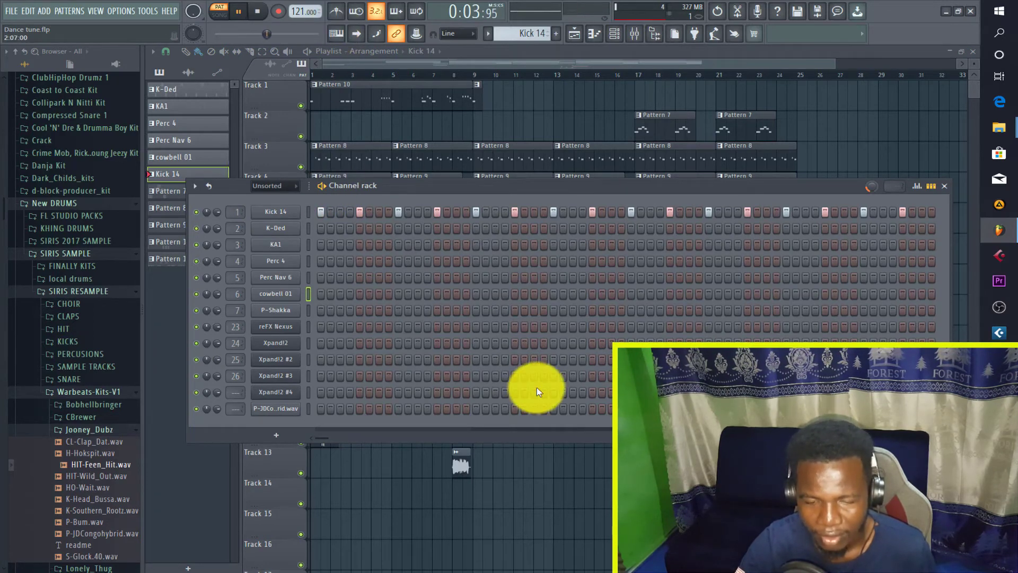
mouse_move(320, 442)
mouse_down()
mouse_move(352, 443)
mouse_move(327, 436)
mouse_up()
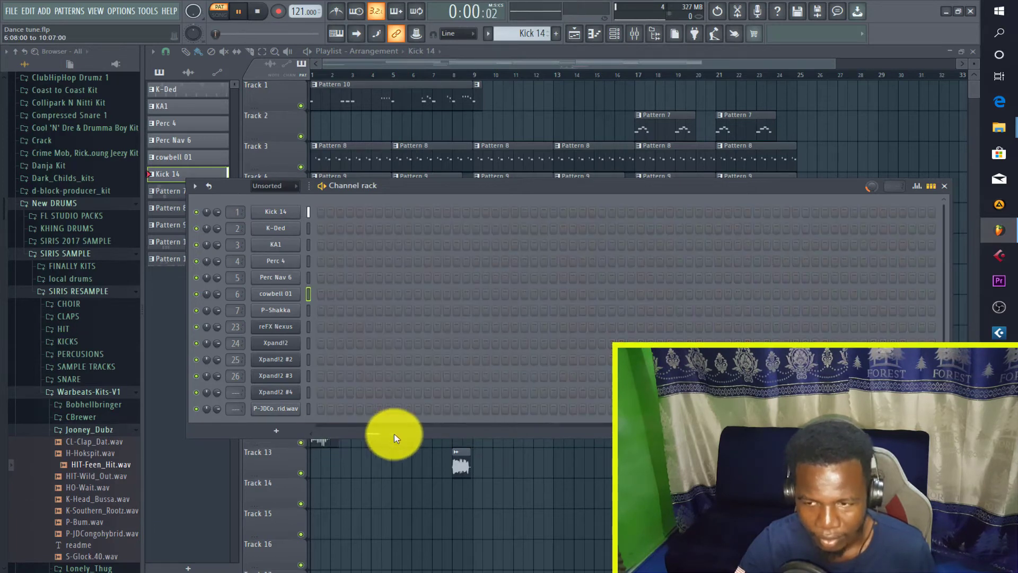
key(space)
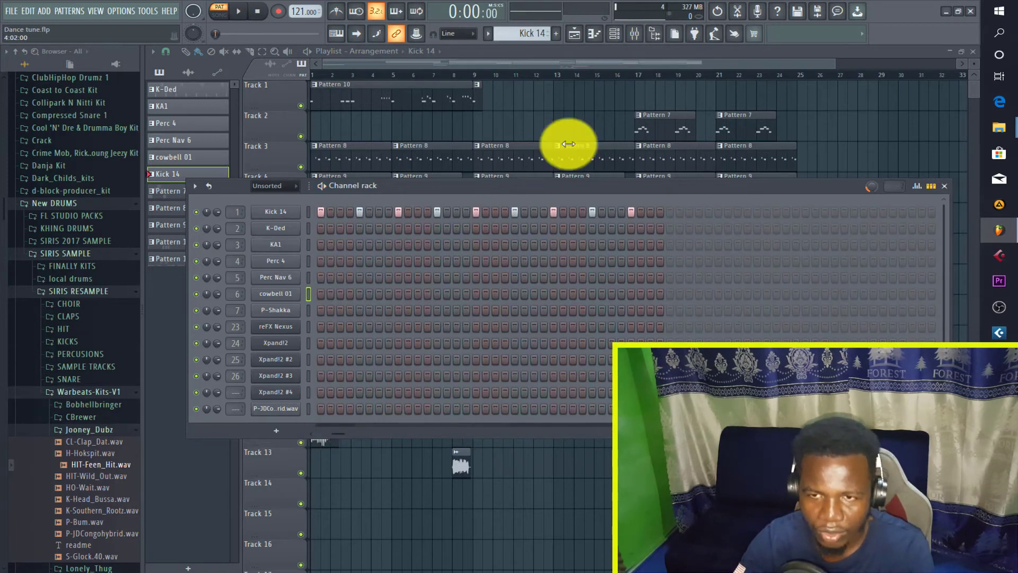
Check Kick 14's mixer insert, then return to the full playlist arrangement
click(643, 35)
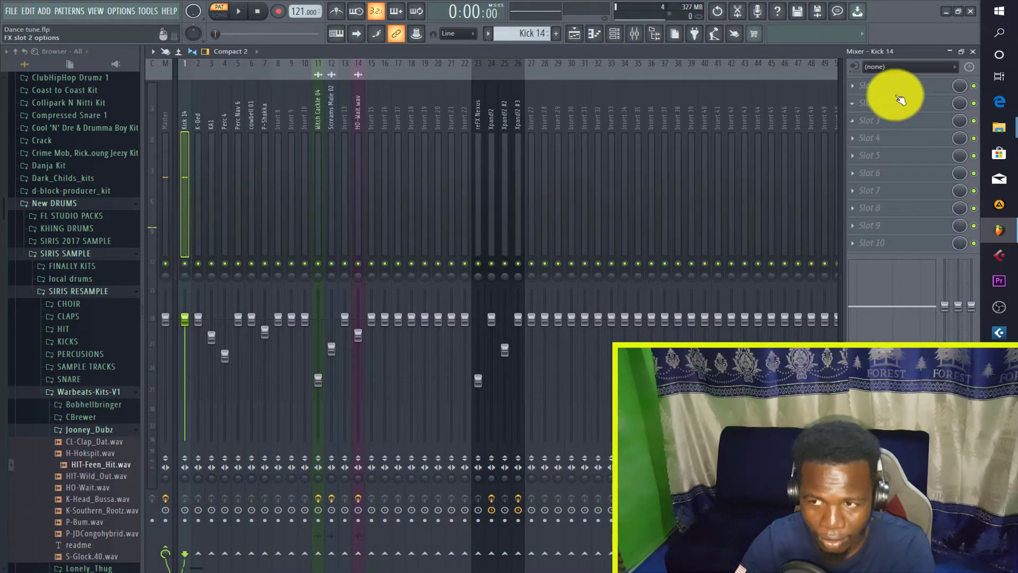
click(972, 51)
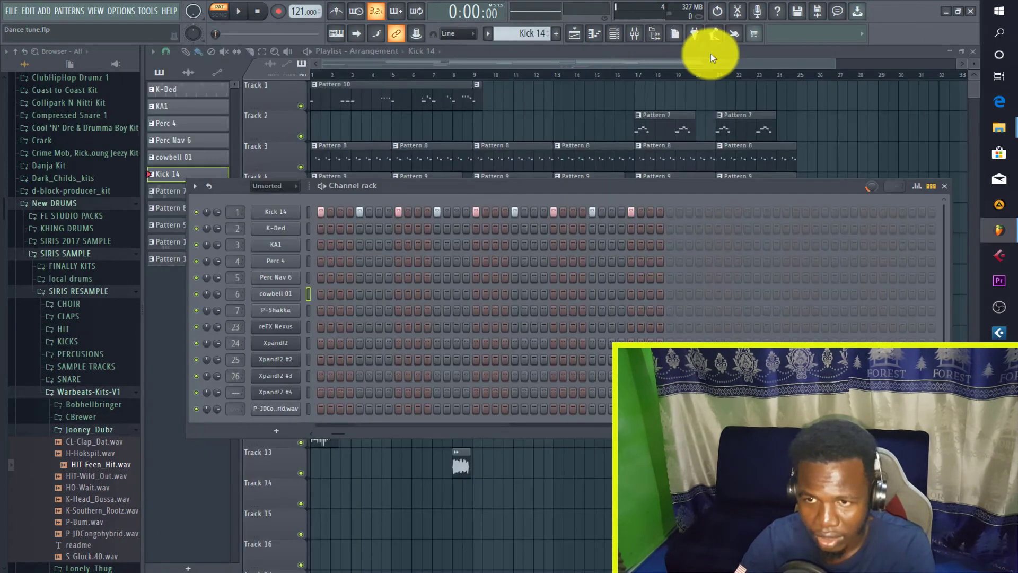
click(603, 54)
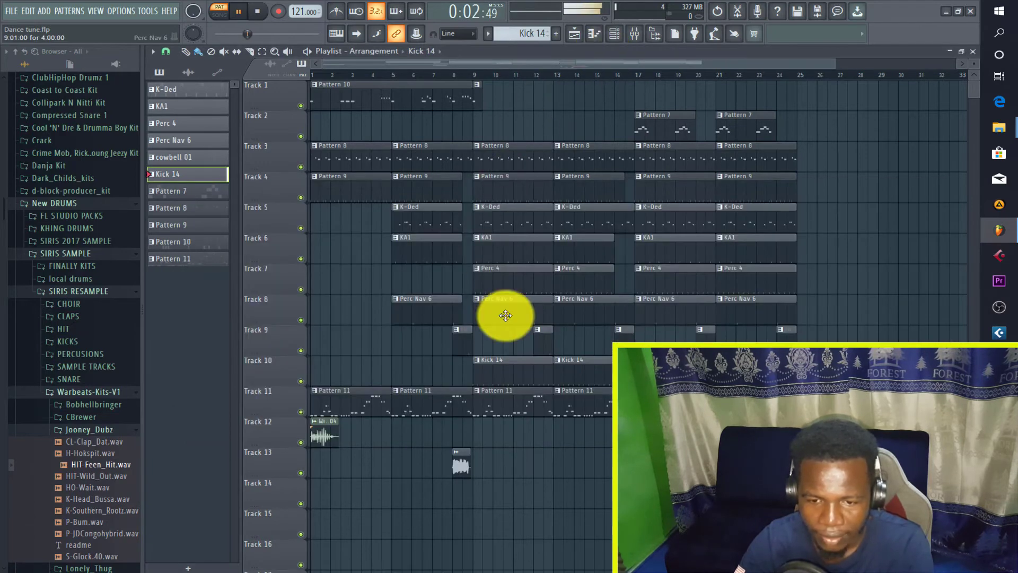
Open Pattern 11's Xpand!2 #3 melody in the piano roll and play its four F4–G5 bars
double_click(351, 396)
scroll(382, 364, down, 4)
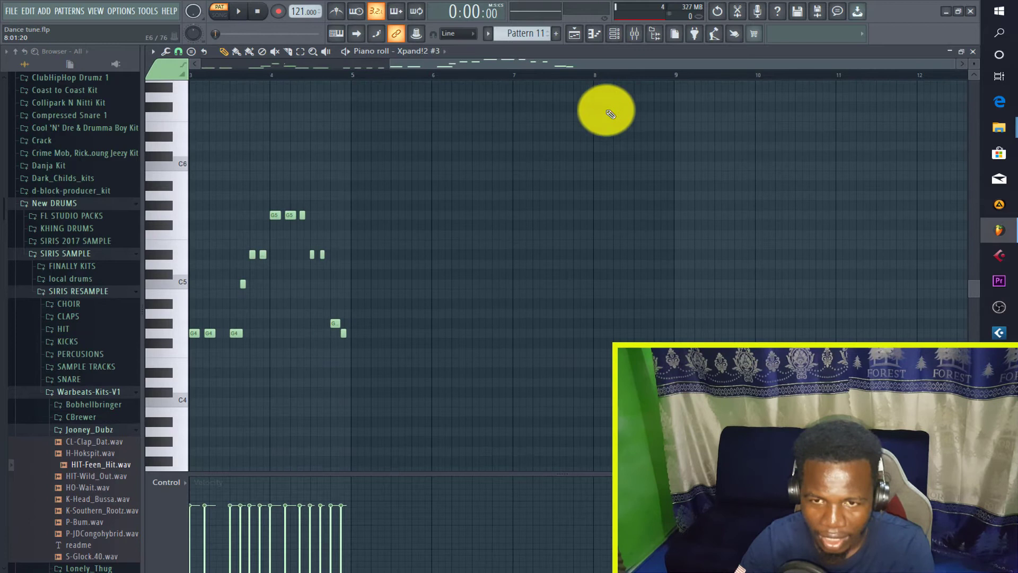
drag(608, 62, 232, 62)
key(space)
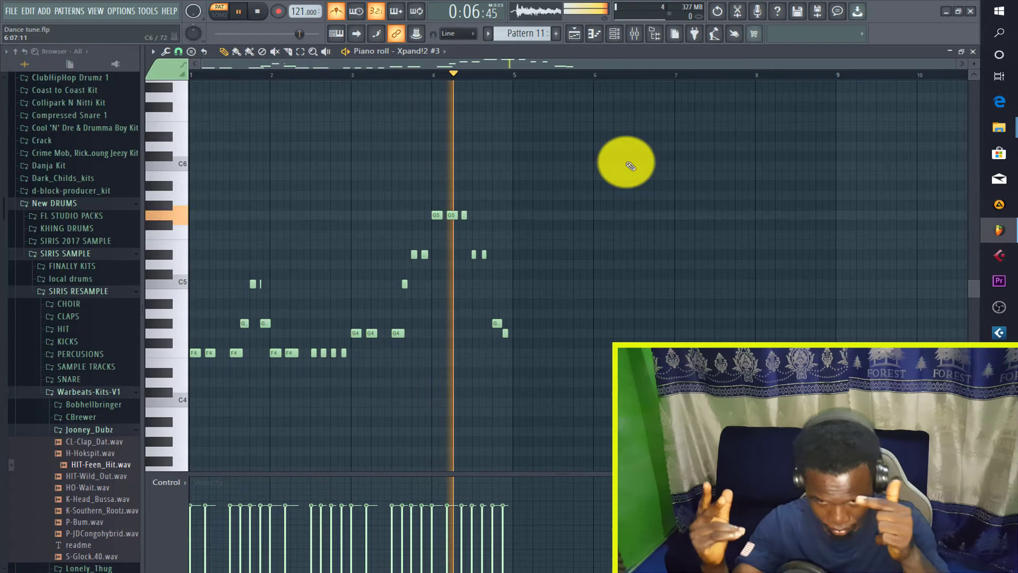
key(space)
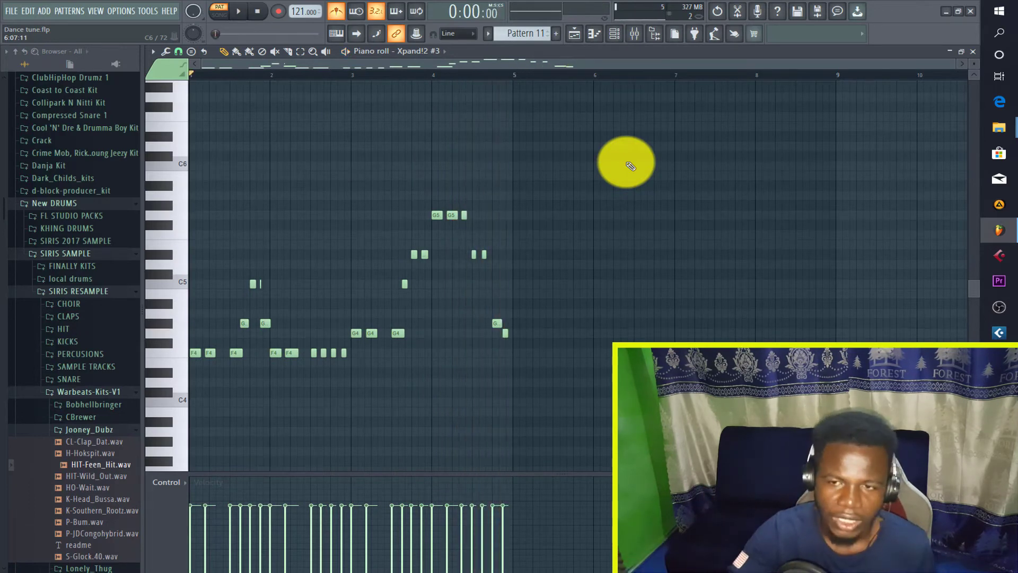
Inspect the Fruity parametric EQ 2 on Xpand!2 #3's mixer insert, with playback stopped
click(636, 35)
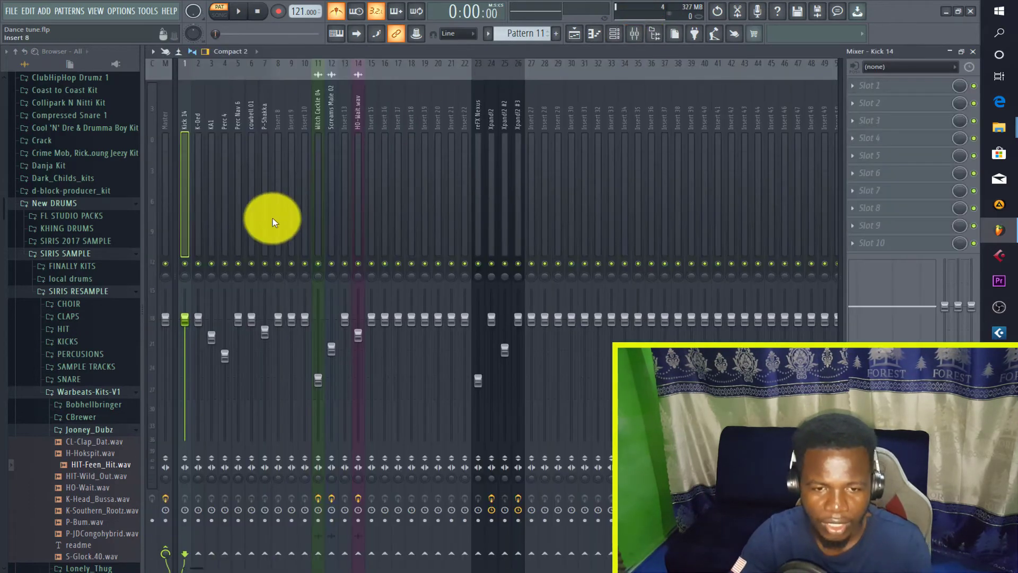
key(space)
click(514, 235)
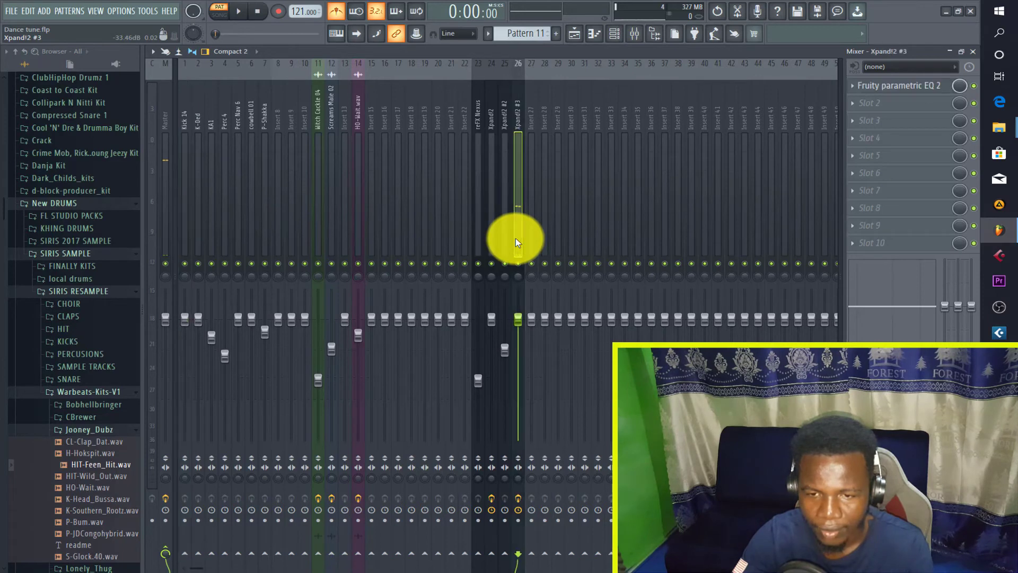
click(924, 94)
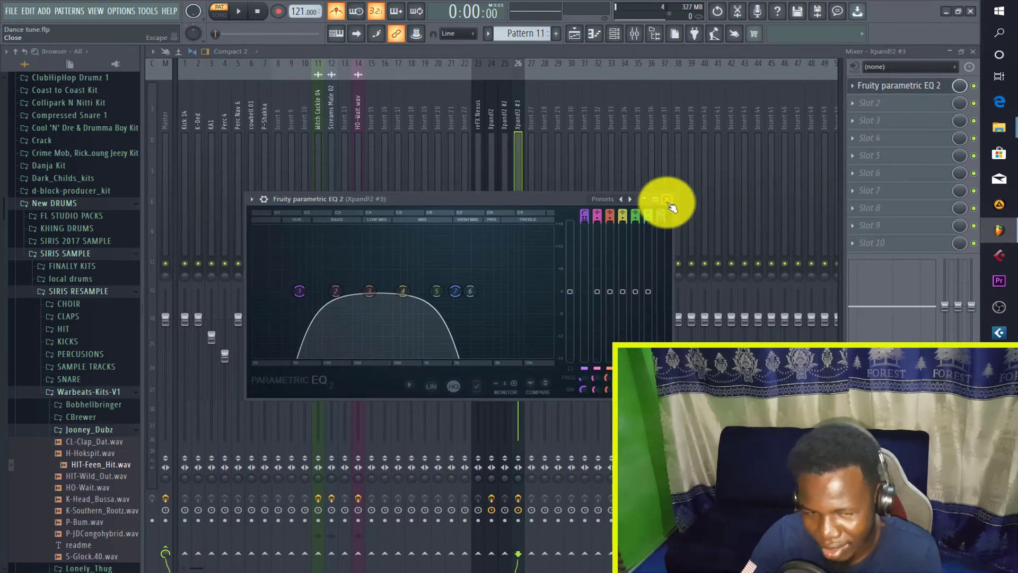
click(667, 200)
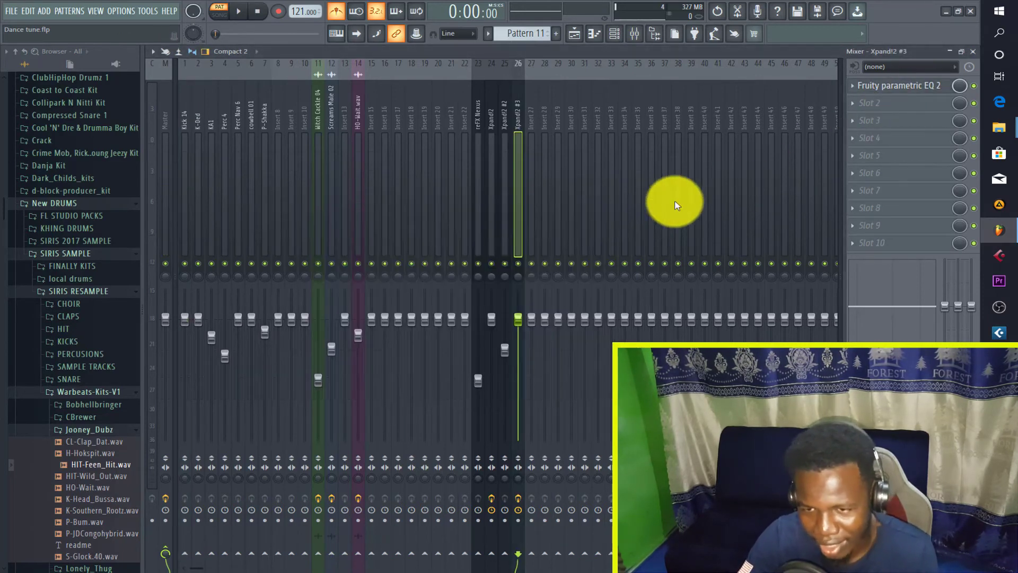
Close the mixer and piano roll and hide the Channel rack with F6
click(973, 53)
click(972, 53)
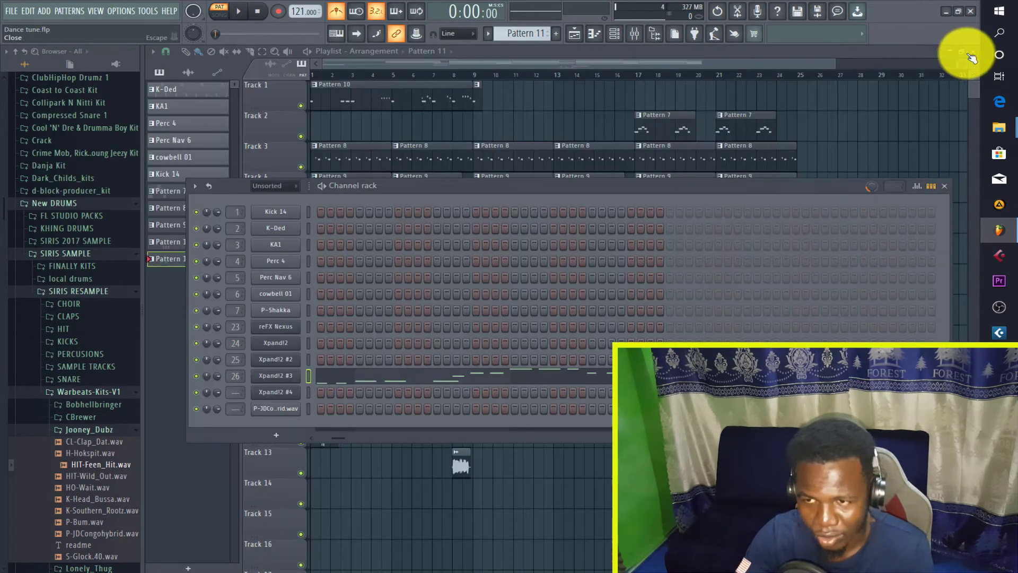
key(F6)
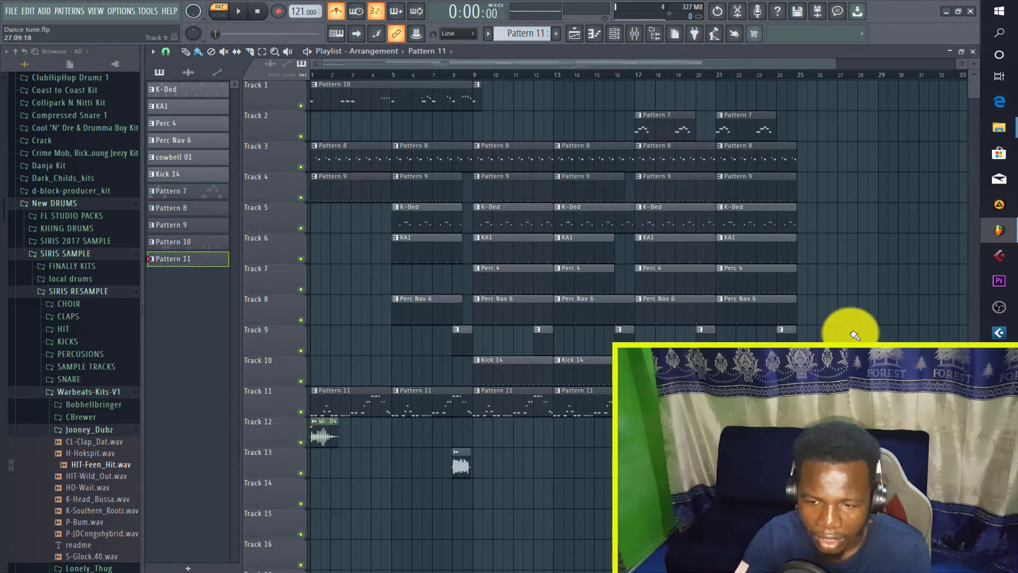
double_click(325, 439)
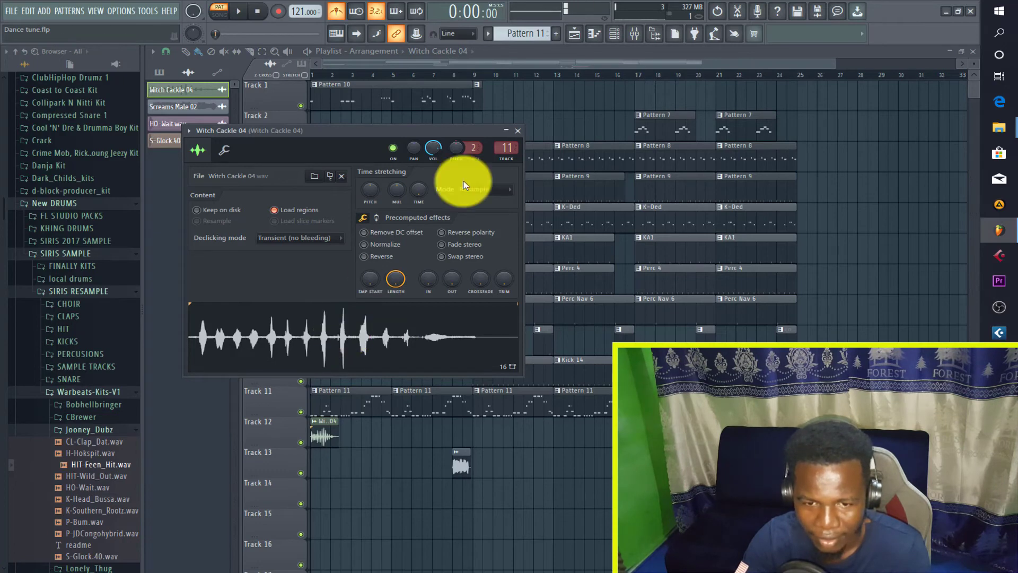
click(638, 37)
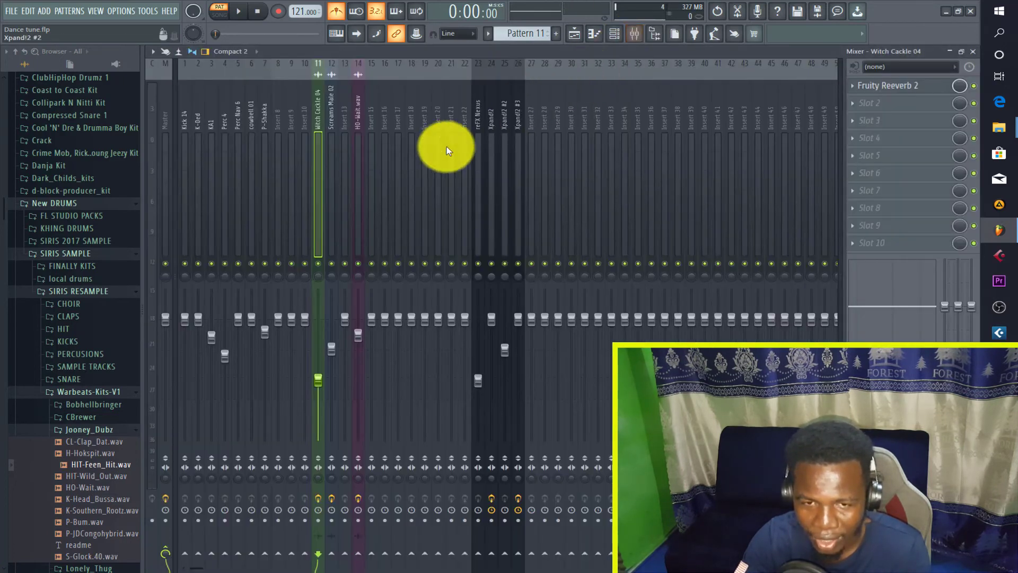
click(884, 87)
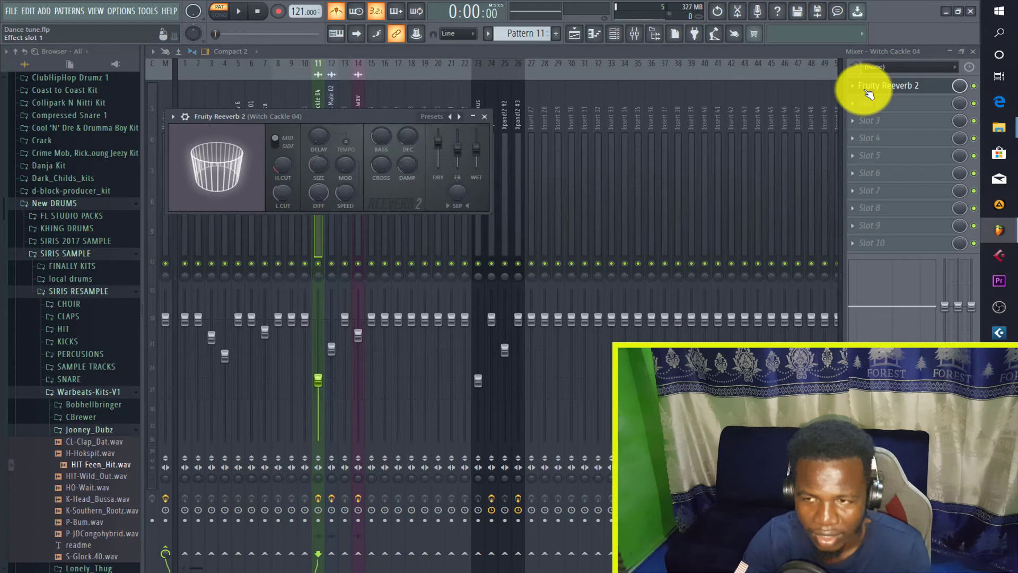
click(972, 51)
click(433, 352)
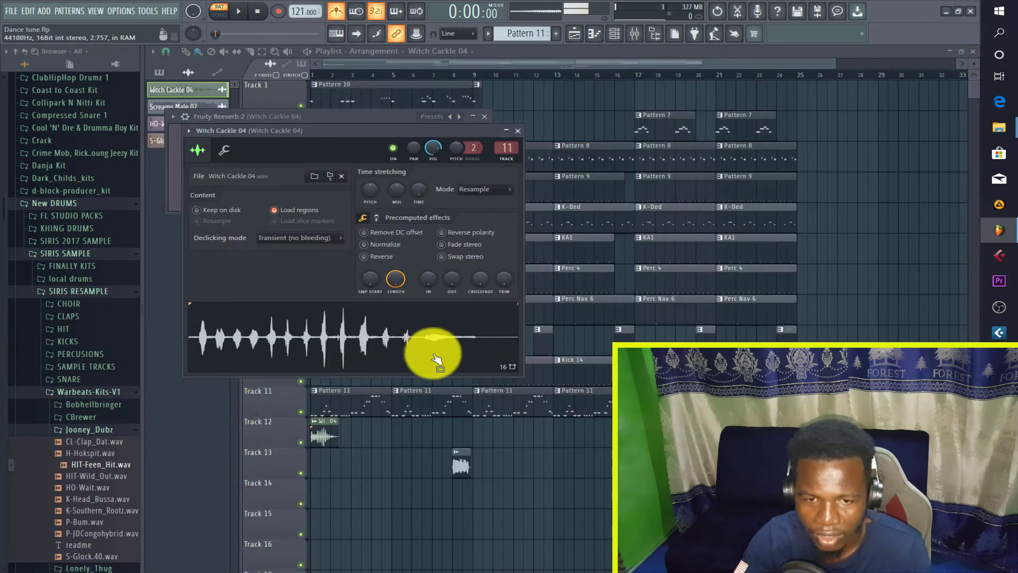
drag(374, 133, 416, 272)
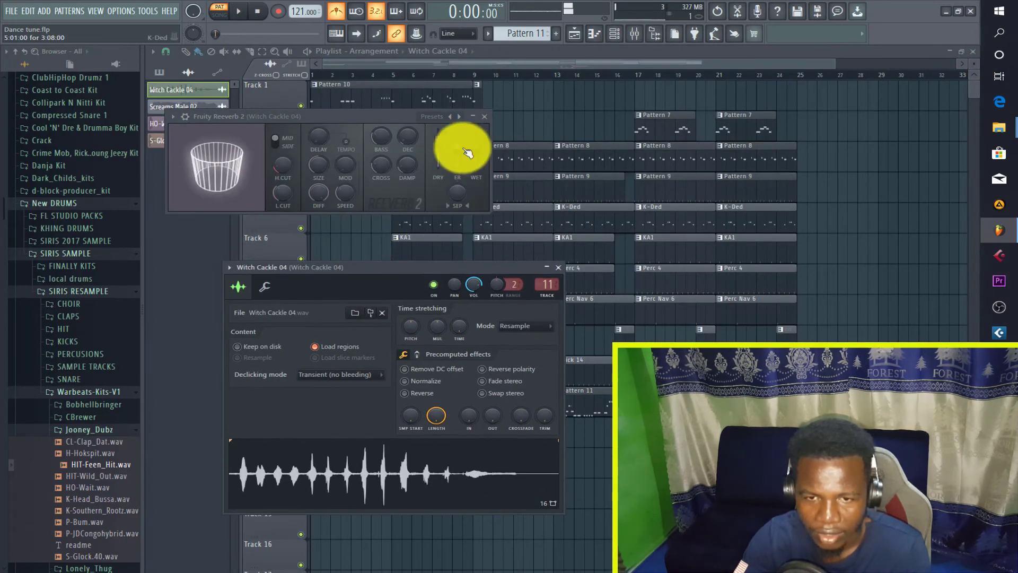
click(484, 116)
click(522, 67)
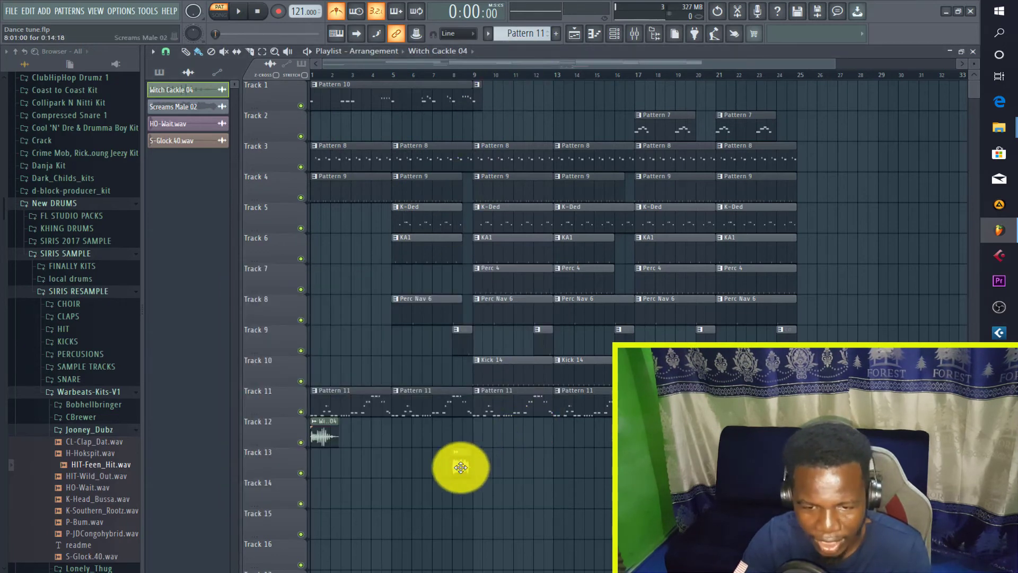
Look at Fruity Convolver and open Fruity Delay 3 on Screams Male 02's mixer insert
double_click(458, 470)
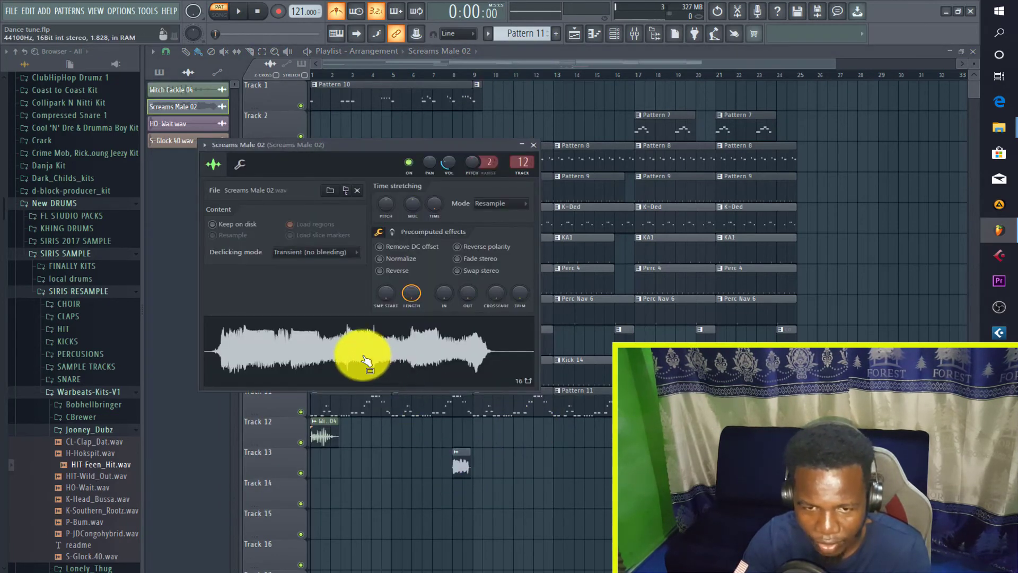
click(634, 33)
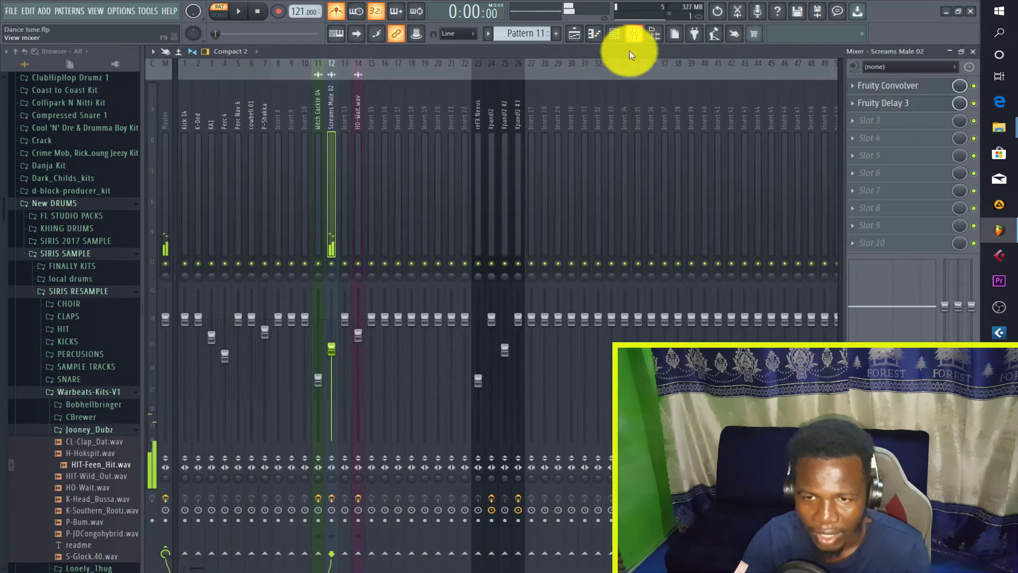
click(895, 90)
click(896, 90)
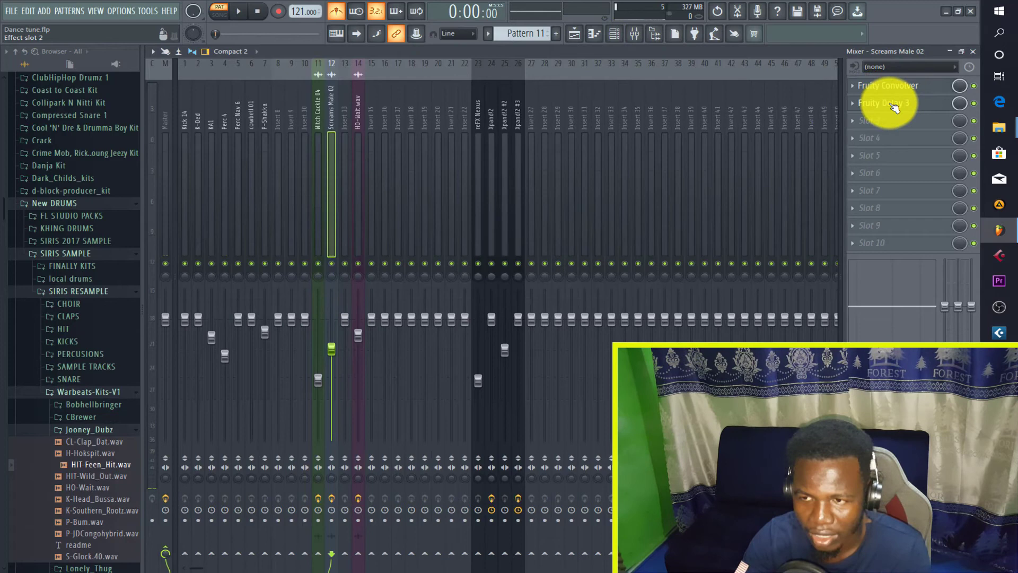
click(895, 105)
click(973, 52)
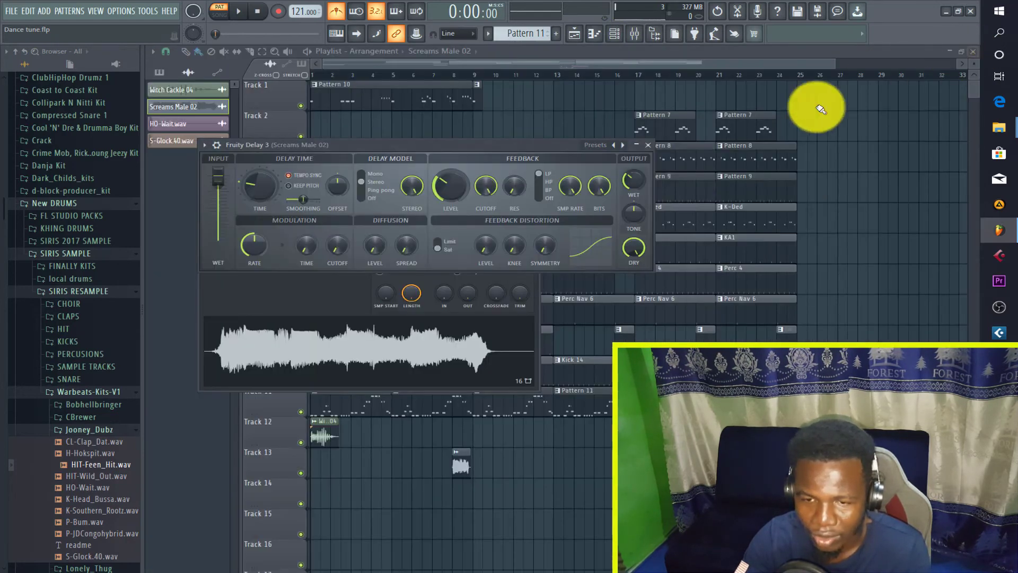
Move the Screams Male 02 sample settings window down and close it
click(404, 342)
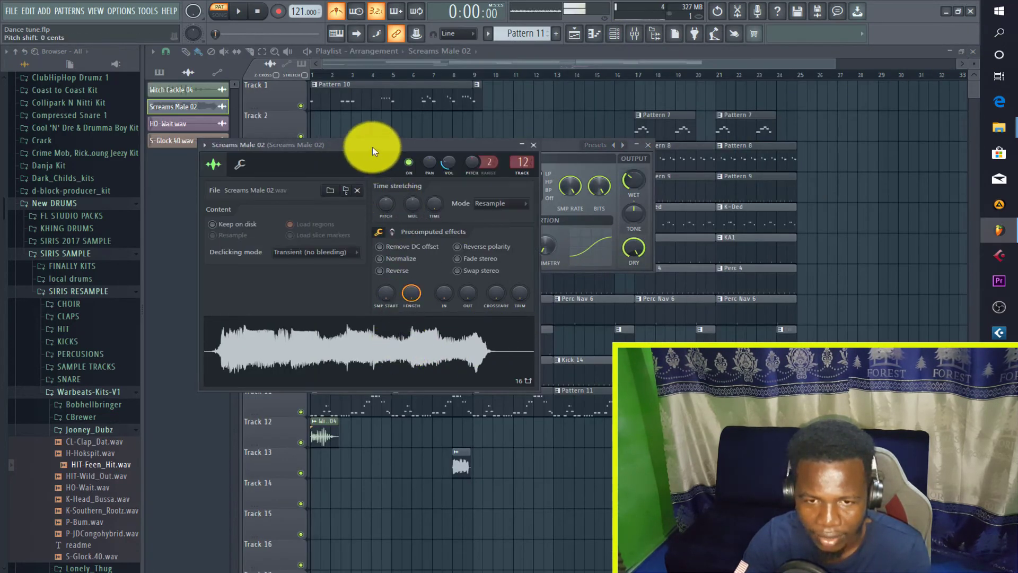
drag(372, 151, 432, 298)
click(594, 282)
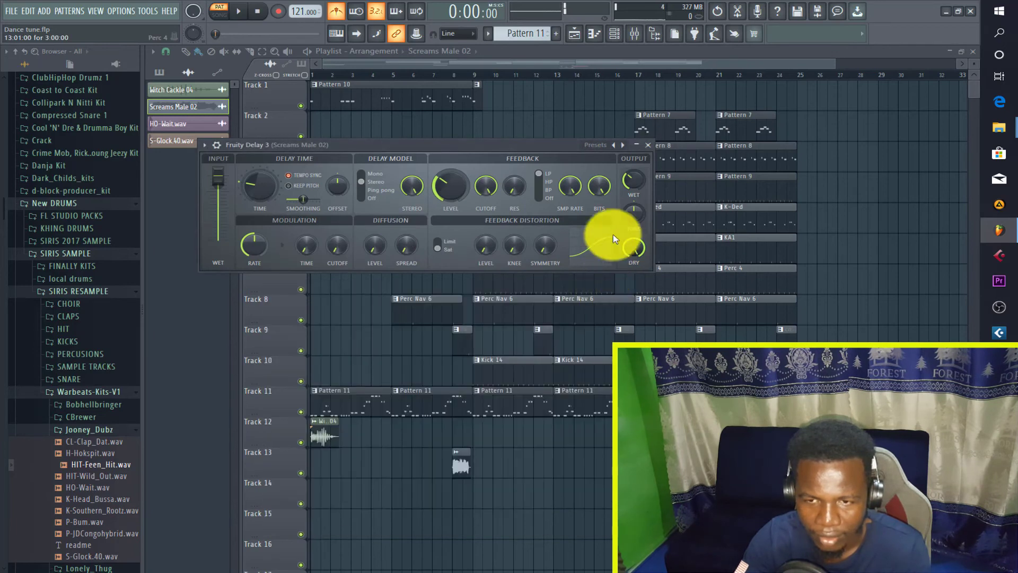
Close Fruity Delay 3, then preview the HO-Wait.wav and S-Glock.40.wav sample settings
click(651, 145)
scroll(682, 427, down, 4)
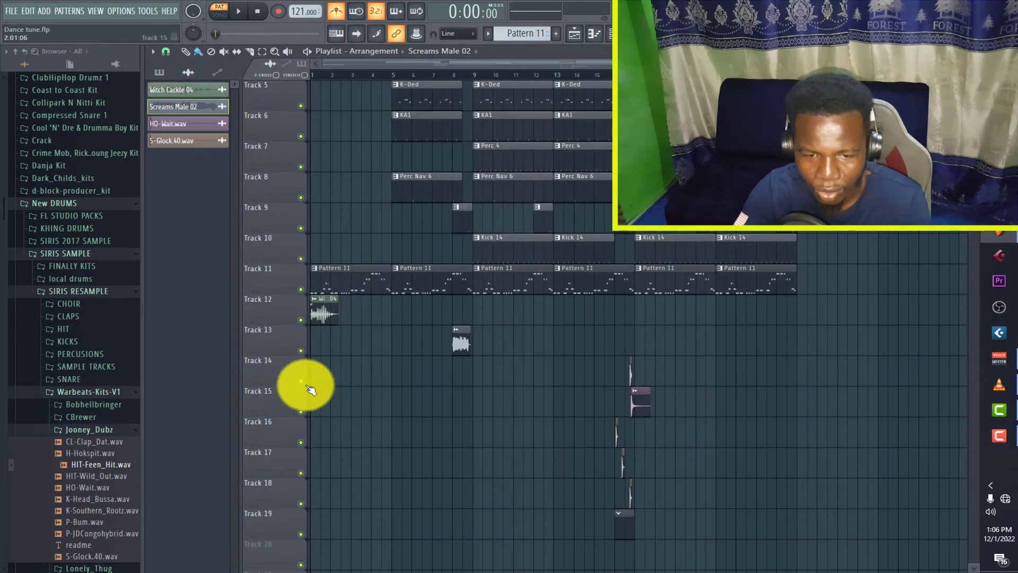
double_click(631, 374)
click(651, 408)
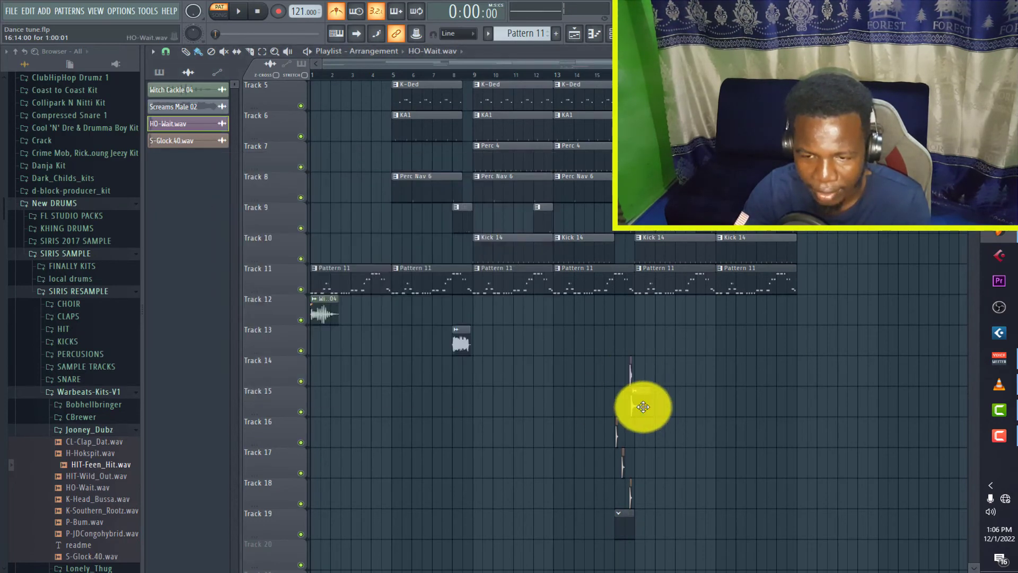
click(641, 405)
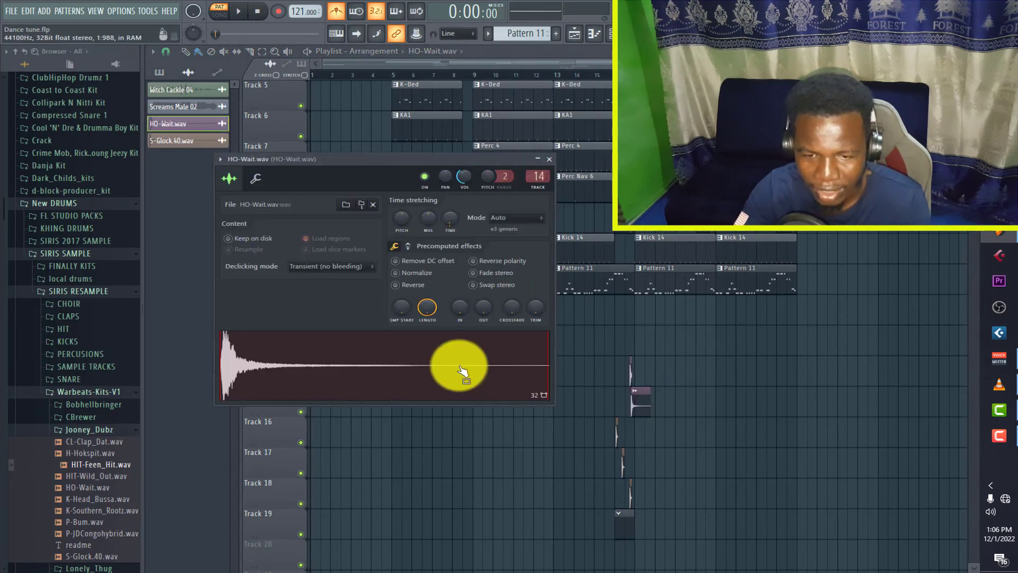
double_click(616, 432)
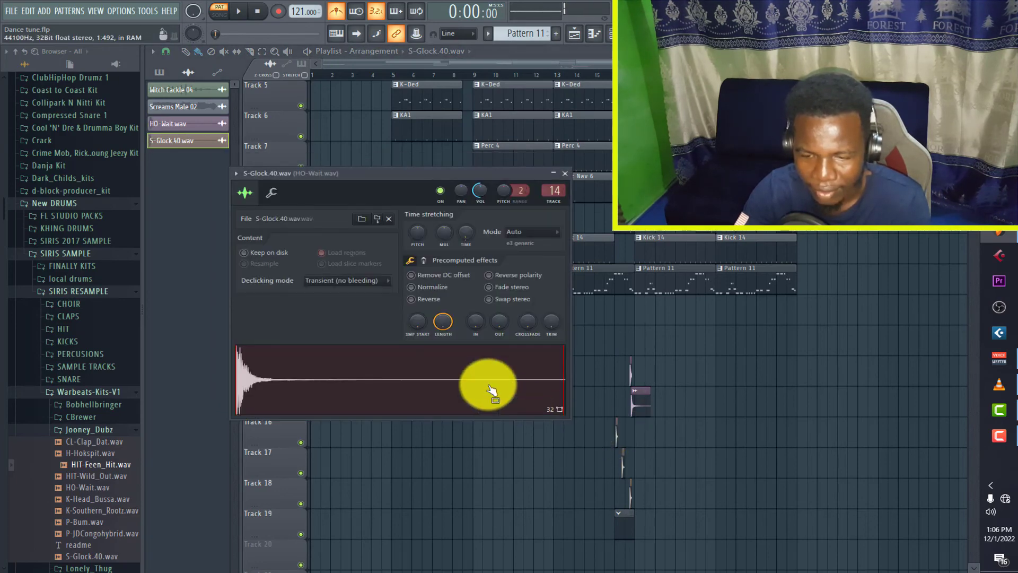
Return focus to the playlist and scroll through the full arrangement in song mode
click(626, 520)
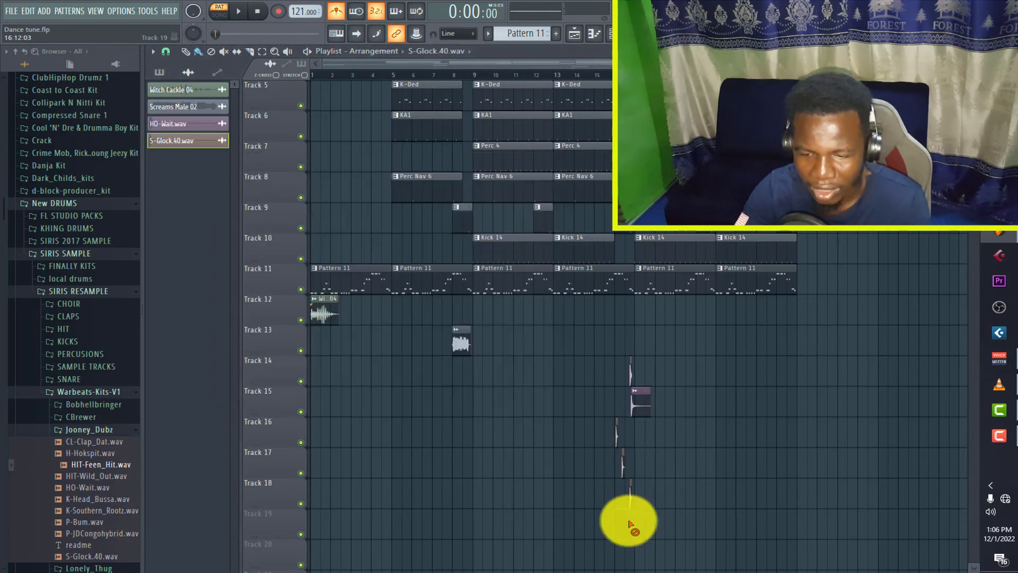
scroll(717, 329, up, 4)
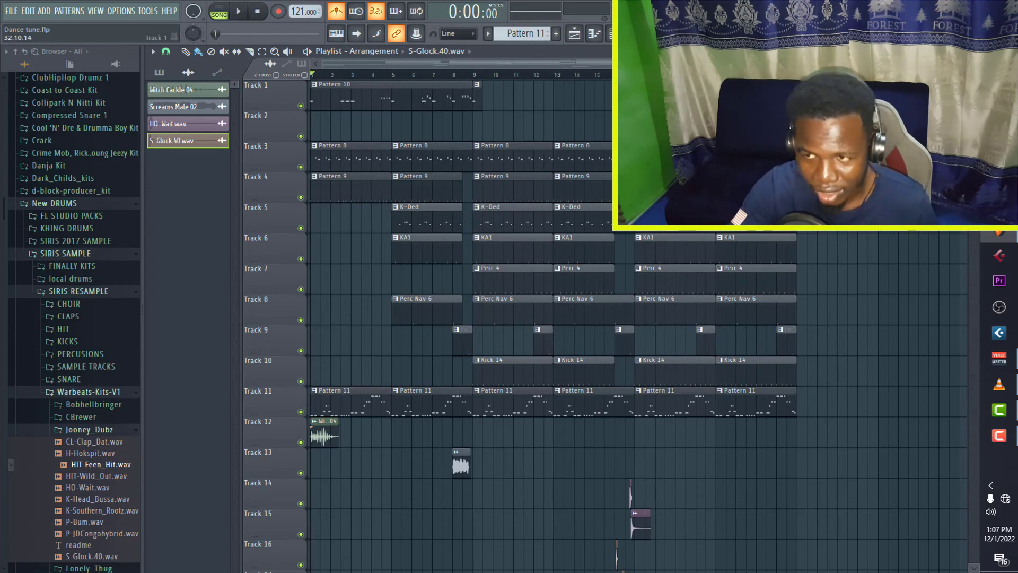
scroll(531, 318, down, 2)
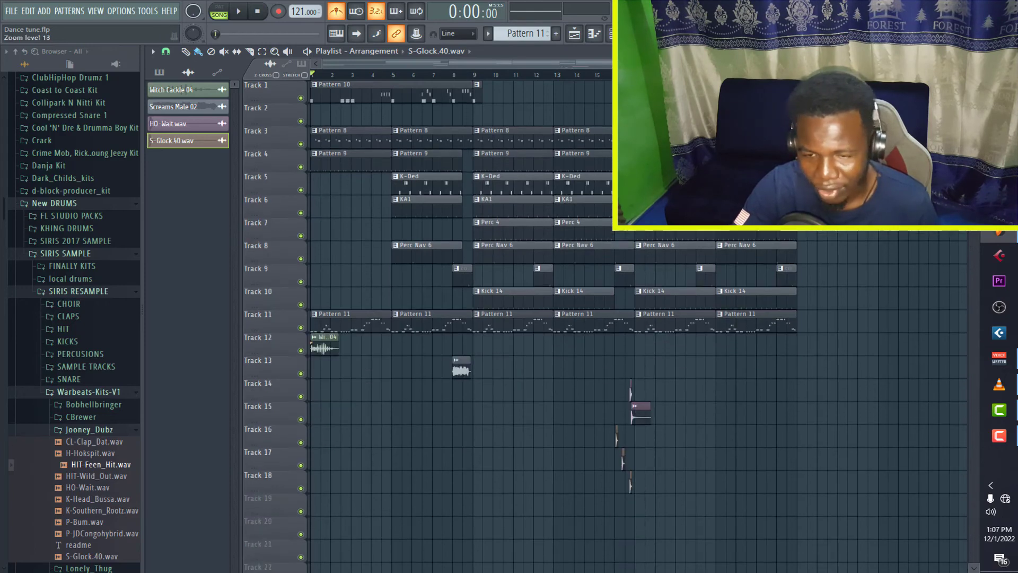